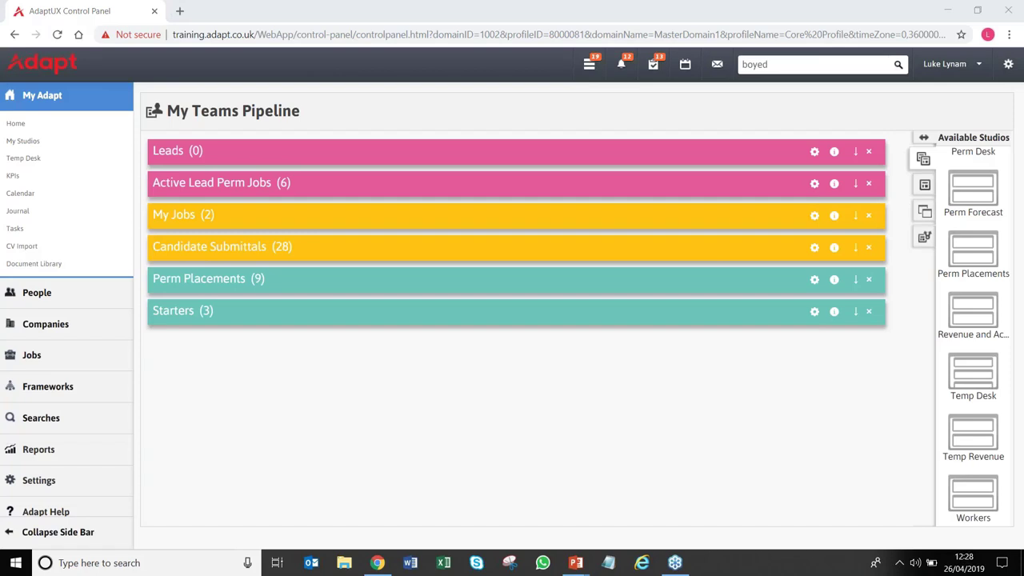
Open the My Teams Pipeline studio from your own available studios
scroll(975, 252, up, 8)
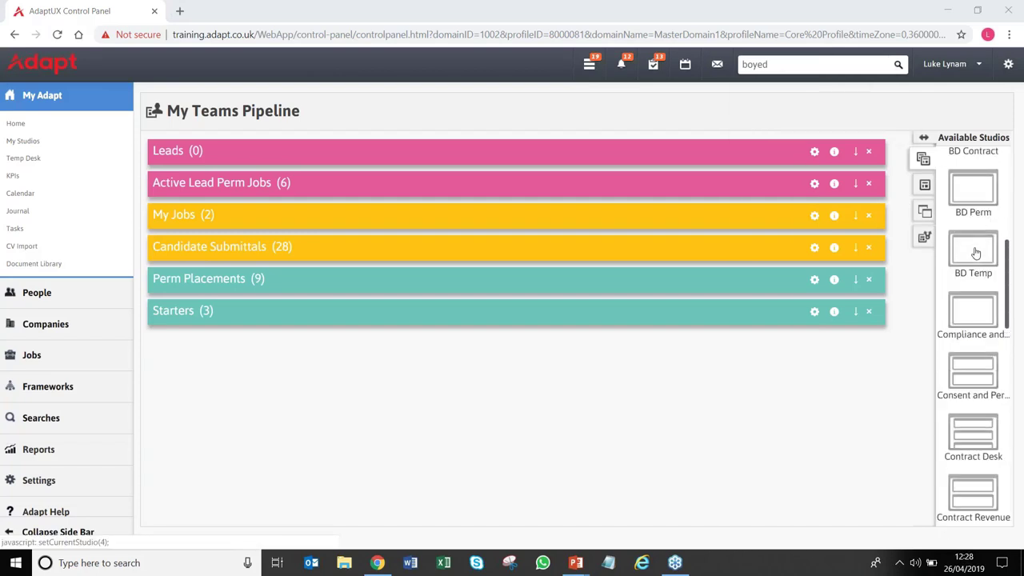
scroll(975, 253, up, 5)
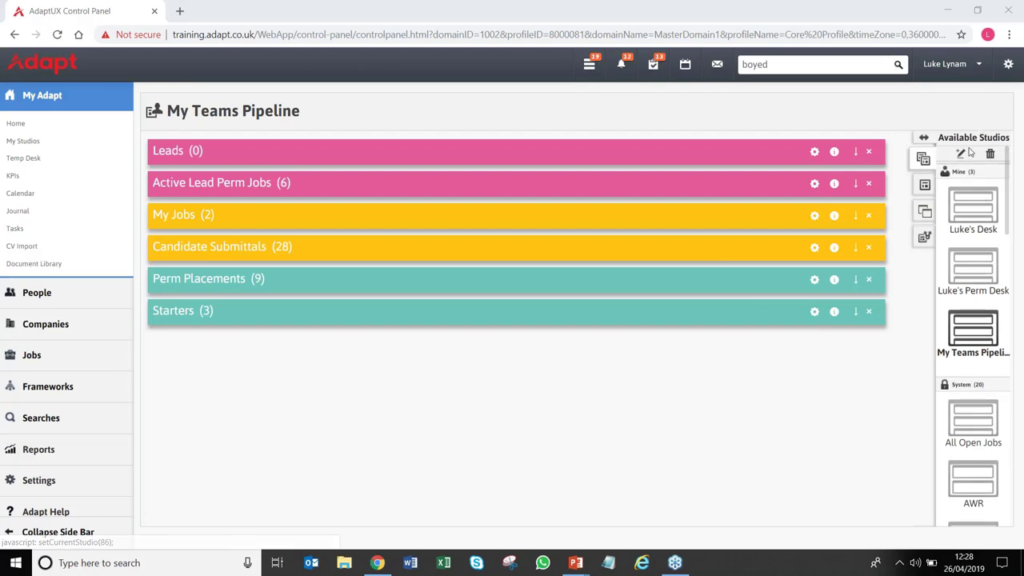
click(974, 329)
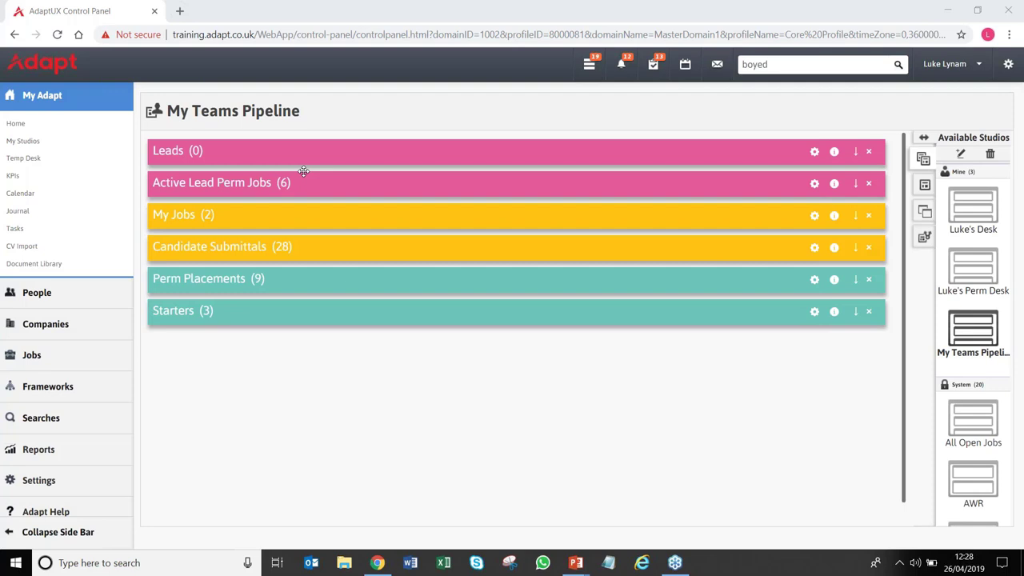
Expand the Leads section and review the options of its Team, Office and Consultant filters
click(854, 153)
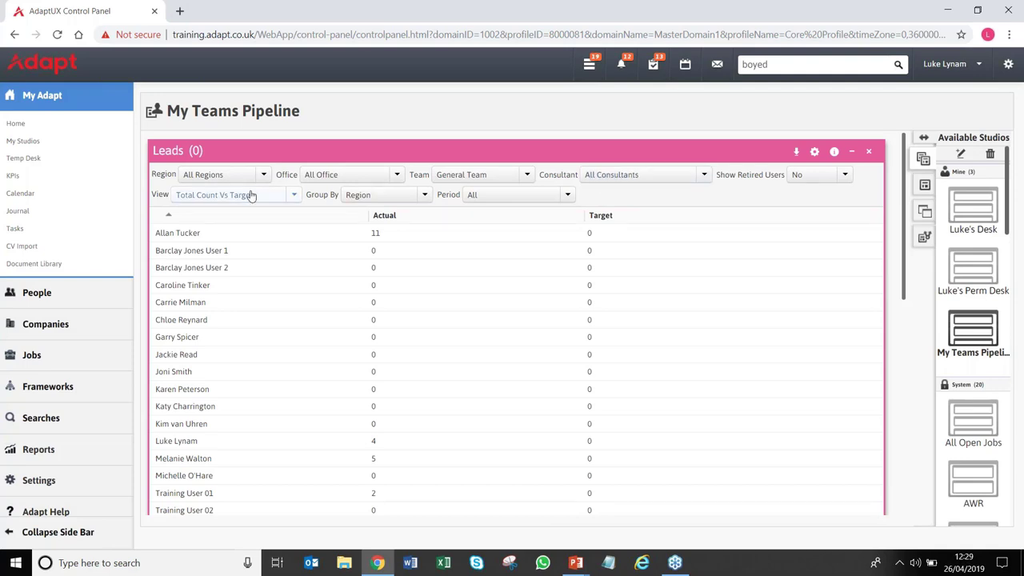
click(469, 176)
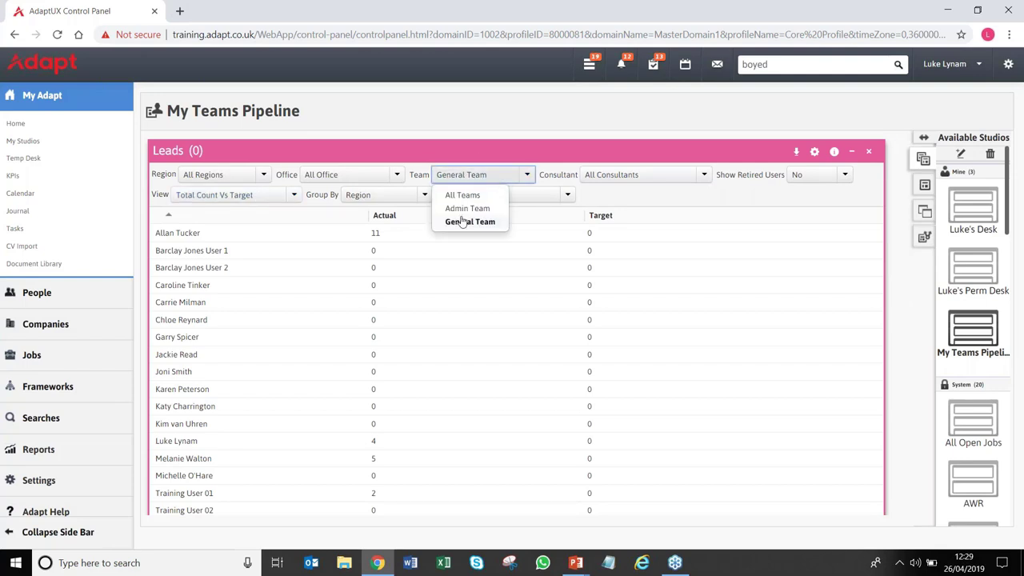
click(385, 177)
click(386, 177)
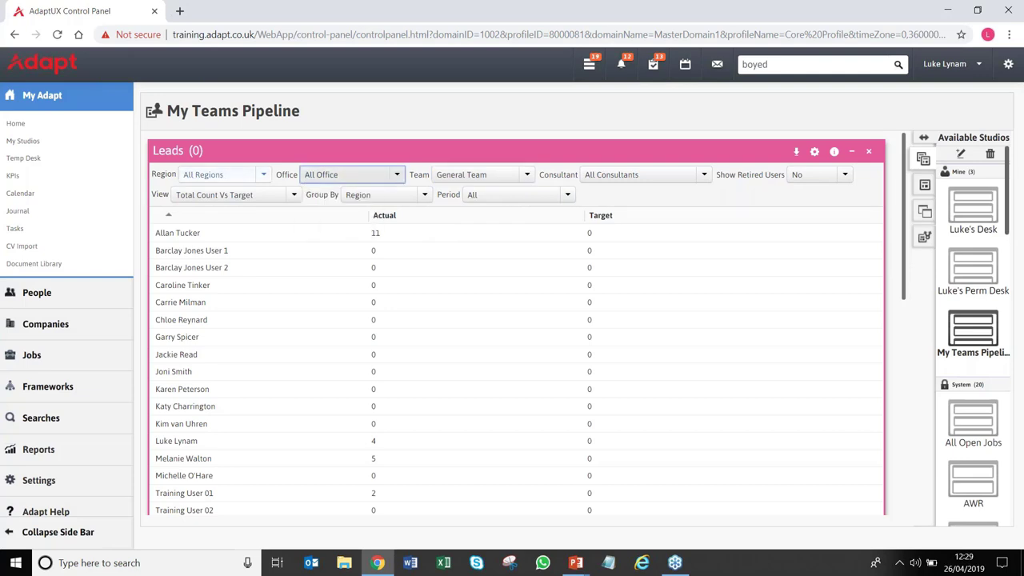
click(591, 174)
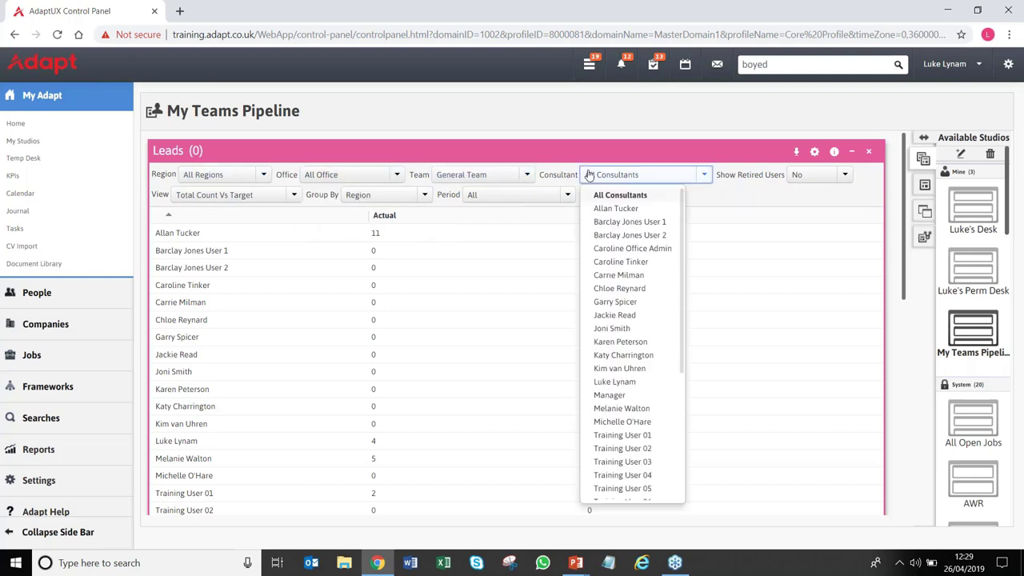
click(607, 174)
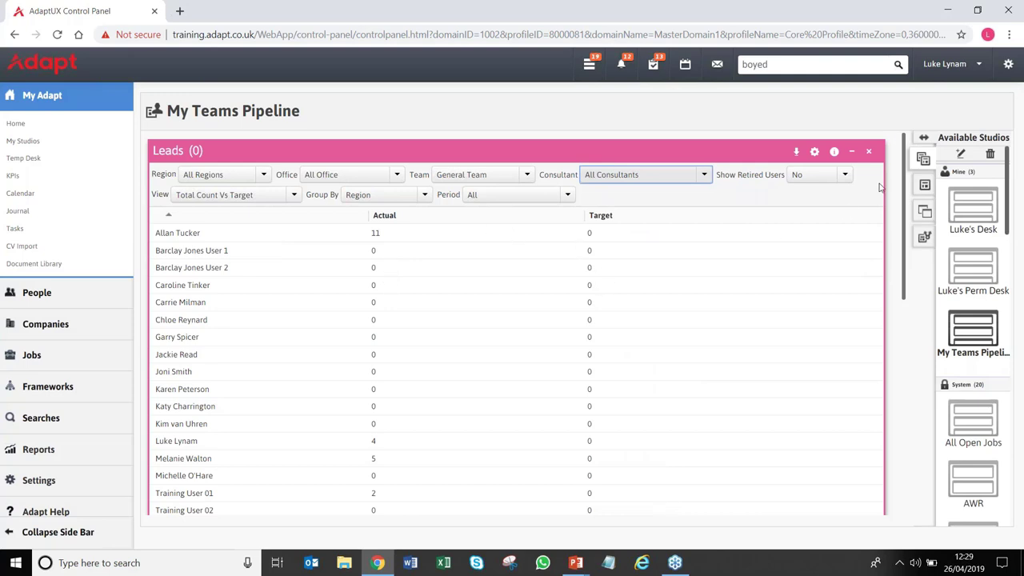
Switch the Leads view to Lead Conversion Rate with the General Team selected
click(286, 200)
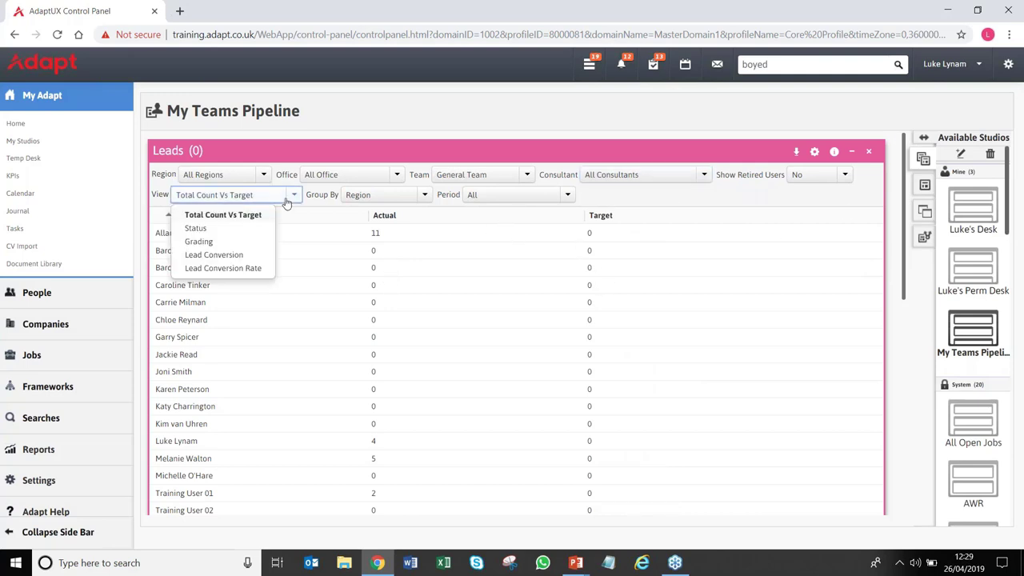
click(222, 268)
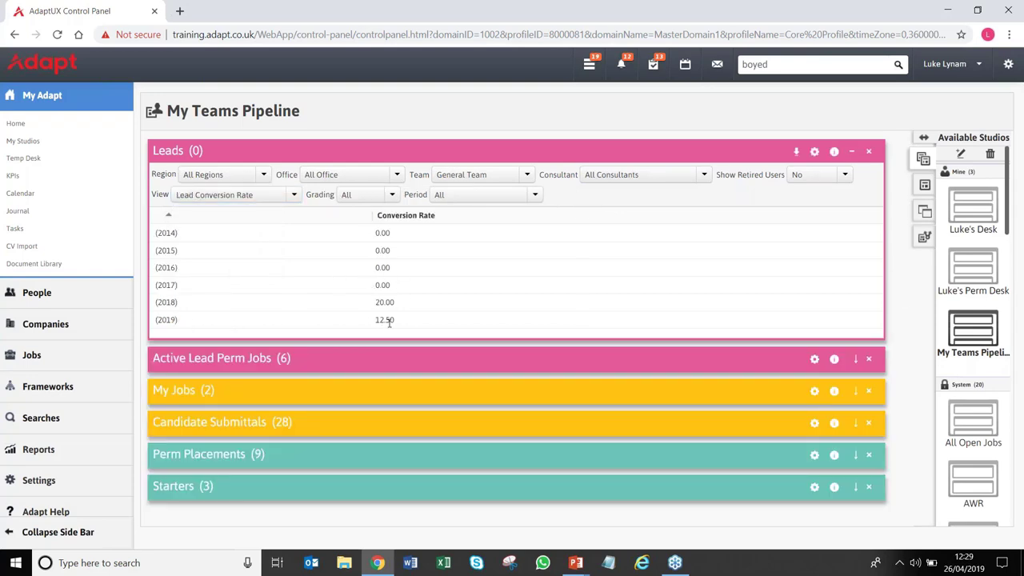
click(488, 176)
click(467, 222)
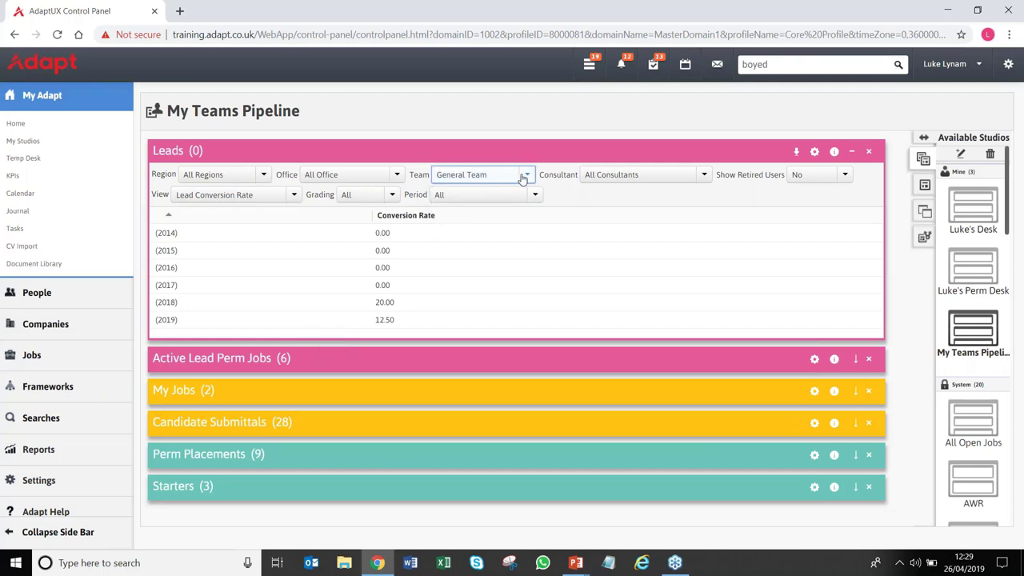
Filter the lead conversion rates to the first individual consultant listed after All Consultants, and collapse the Leads section
click(644, 174)
click(615, 208)
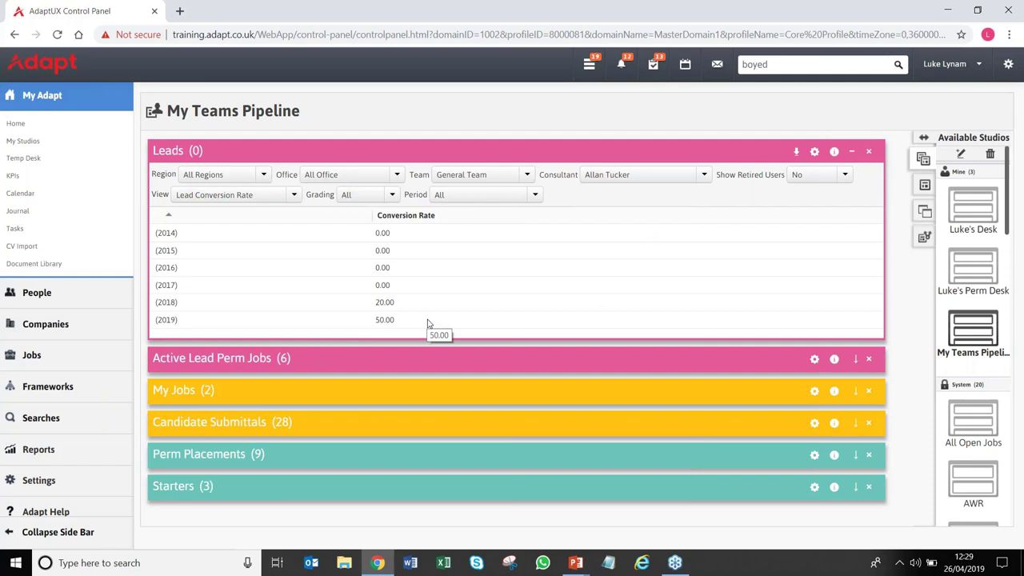
click(853, 152)
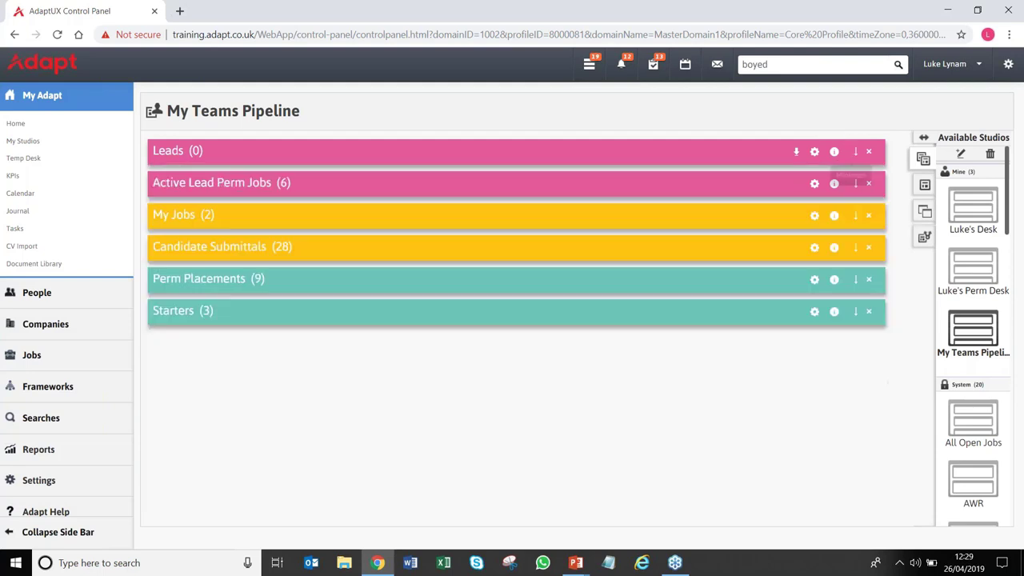
Expand Active Lead Perm Jobs, check which team its Team filter uses, and collapse the section again
click(856, 191)
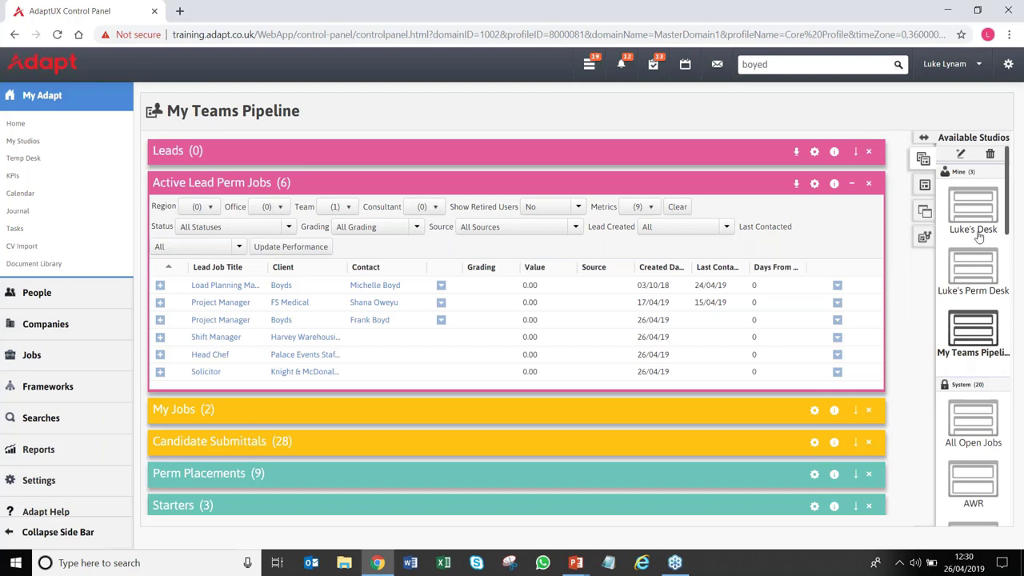
click(338, 206)
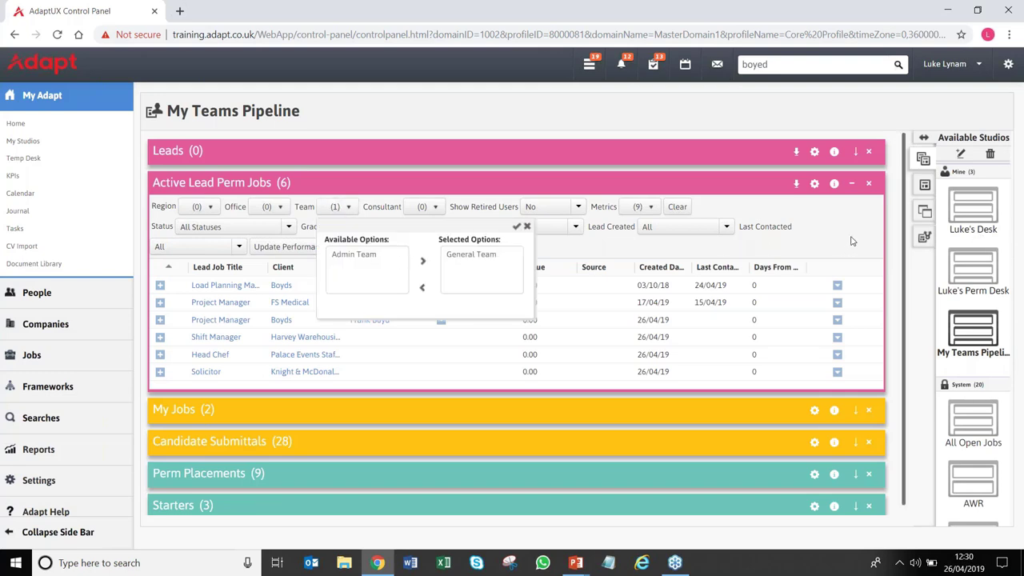
click(517, 227)
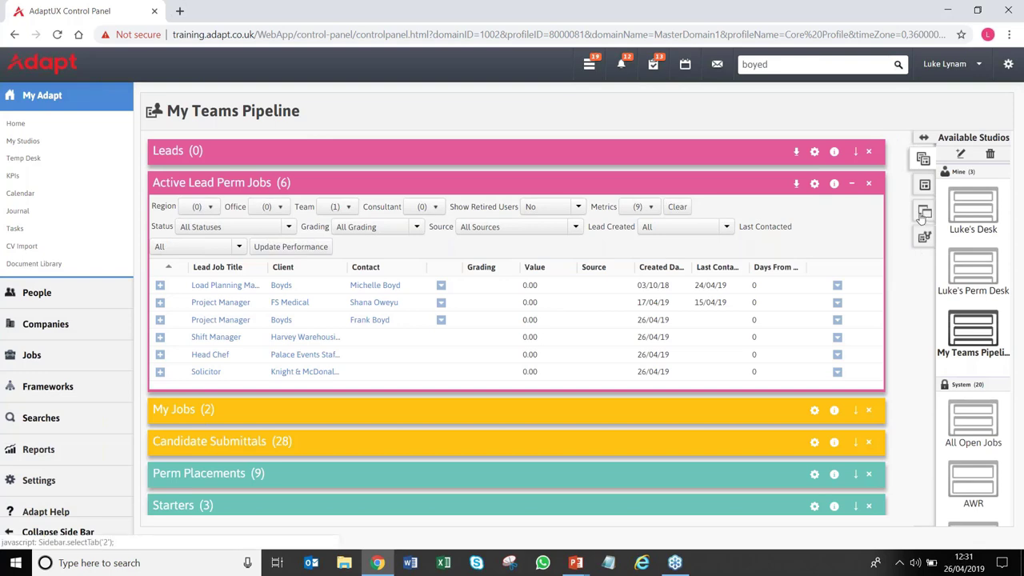
click(854, 186)
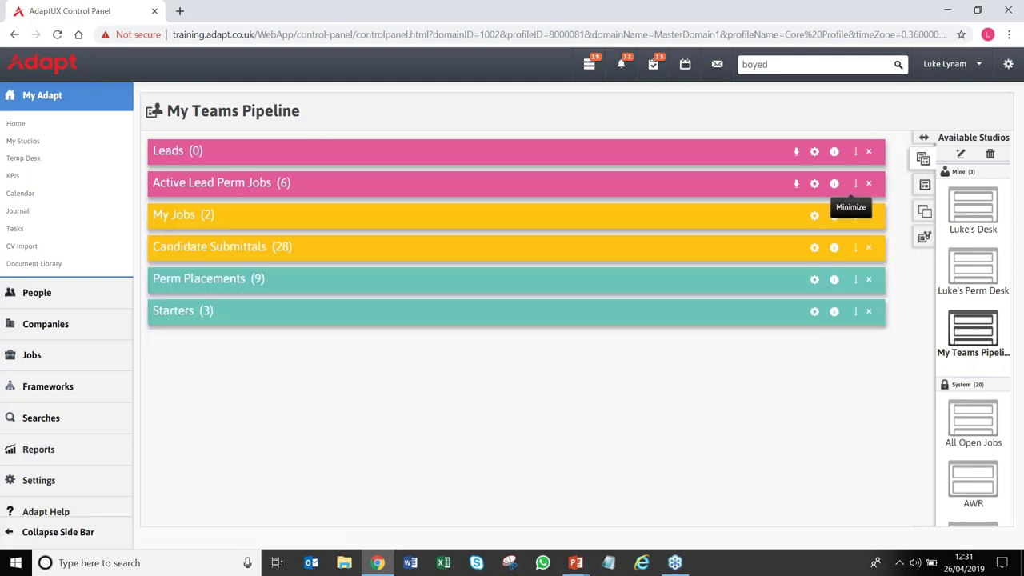
Expand the My Jobs section and check which team its Team filter has selected
click(856, 219)
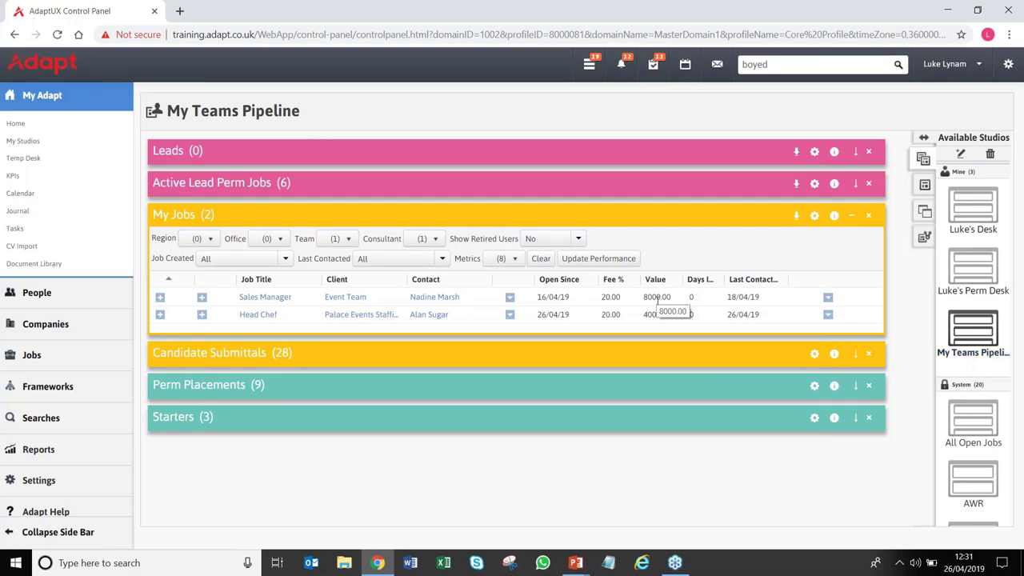
click(357, 244)
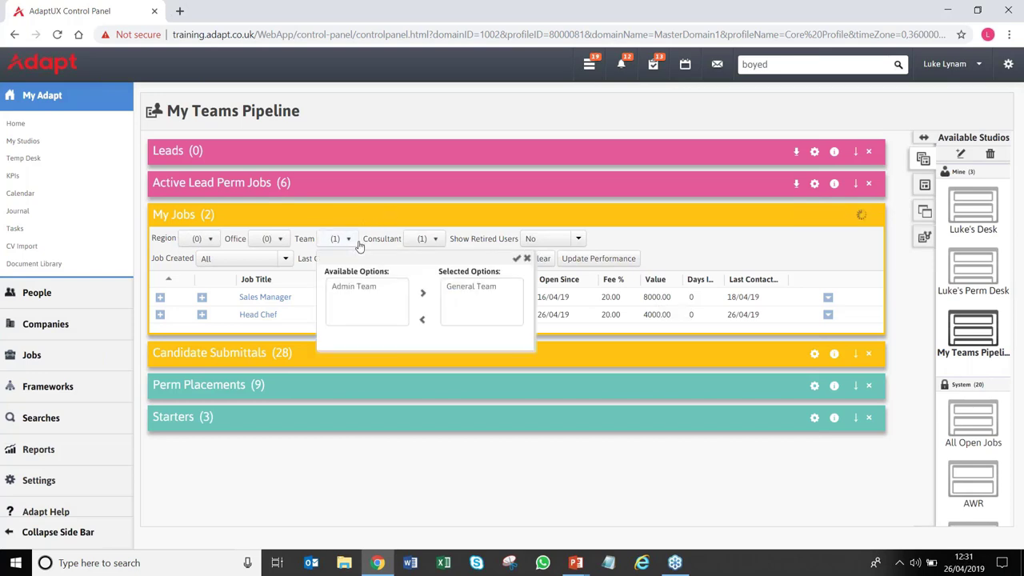
click(516, 259)
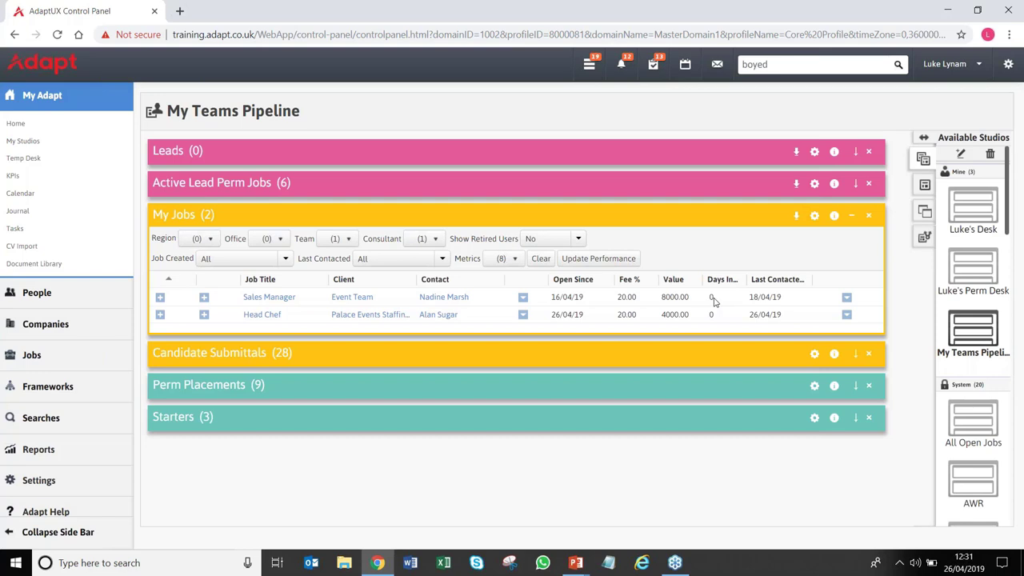
View the candidate stages of the Sales Manager job and the Head Chef job in My Jobs
click(161, 297)
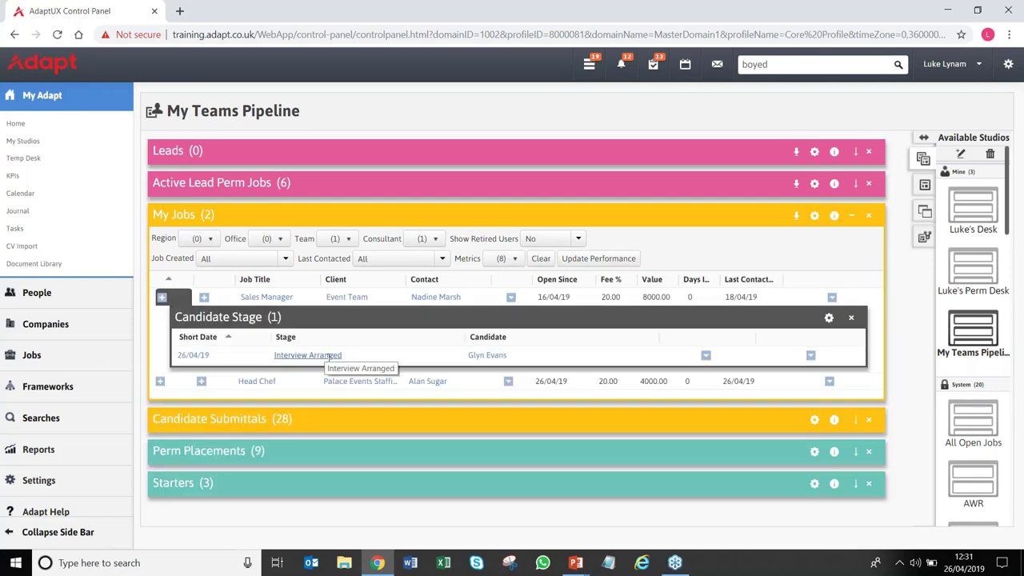
click(851, 318)
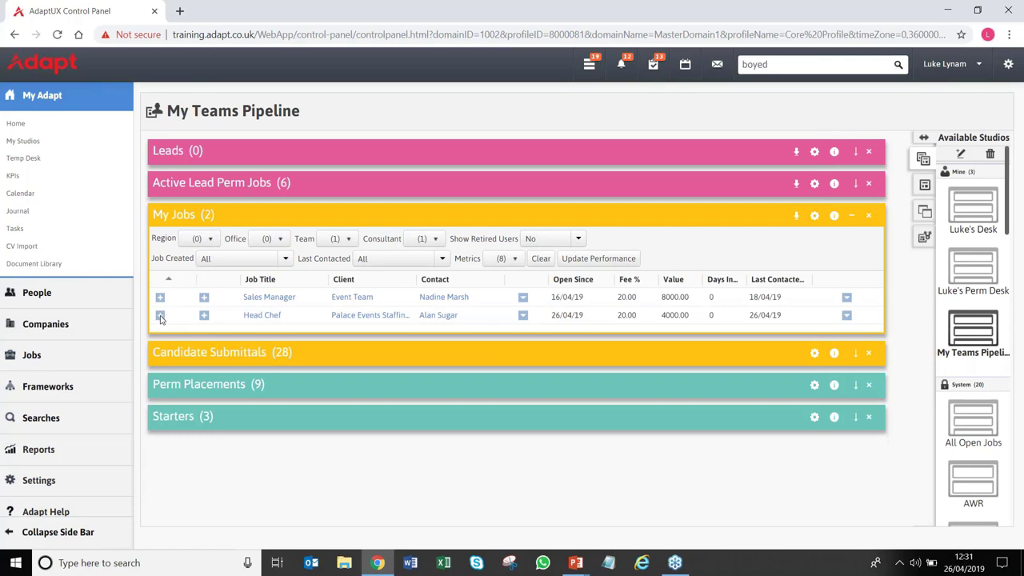
click(160, 315)
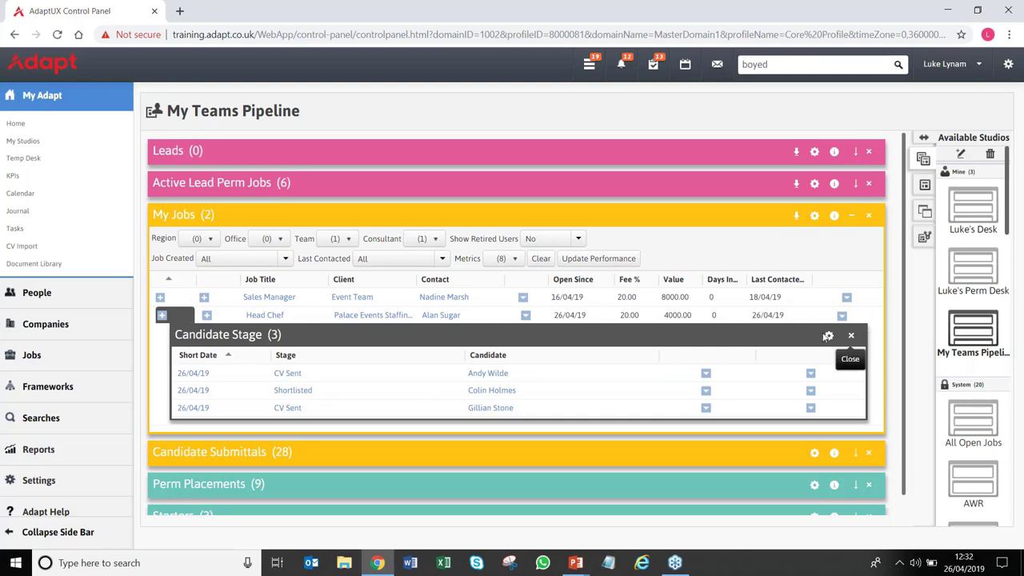
click(850, 335)
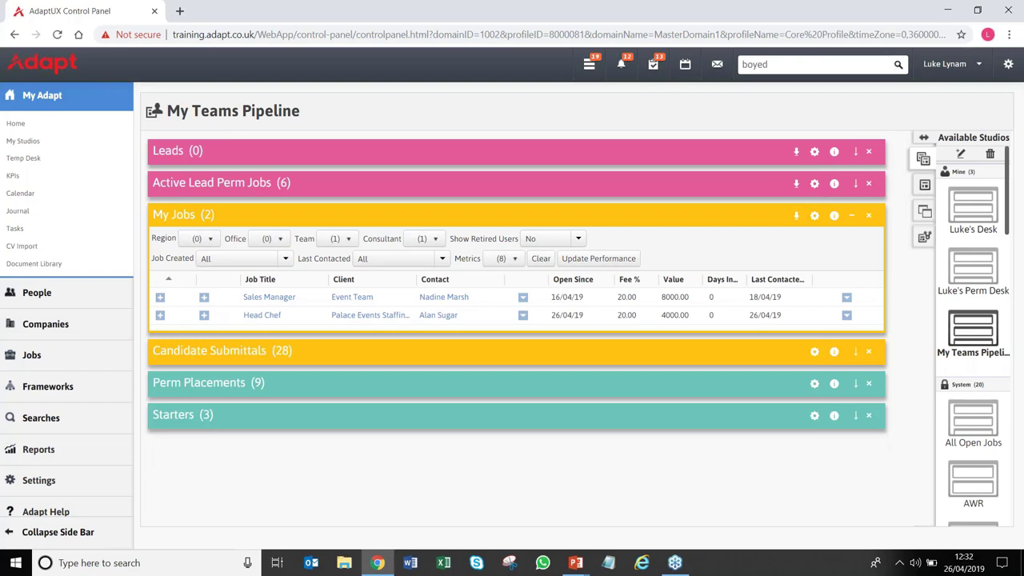
Remove the selected consultant from the My Jobs Consultant filter and apply the change
click(417, 239)
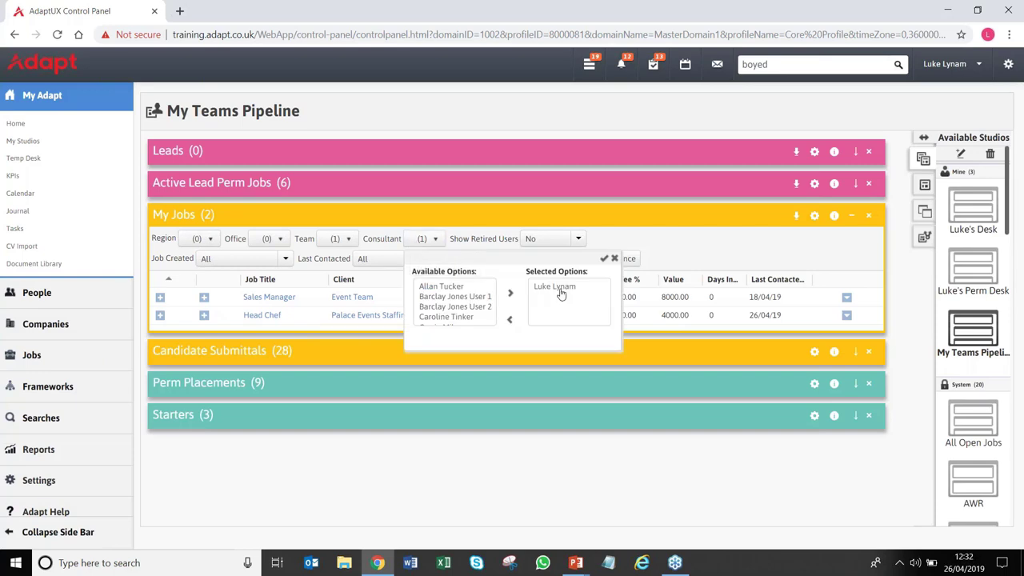
click(559, 288)
click(510, 319)
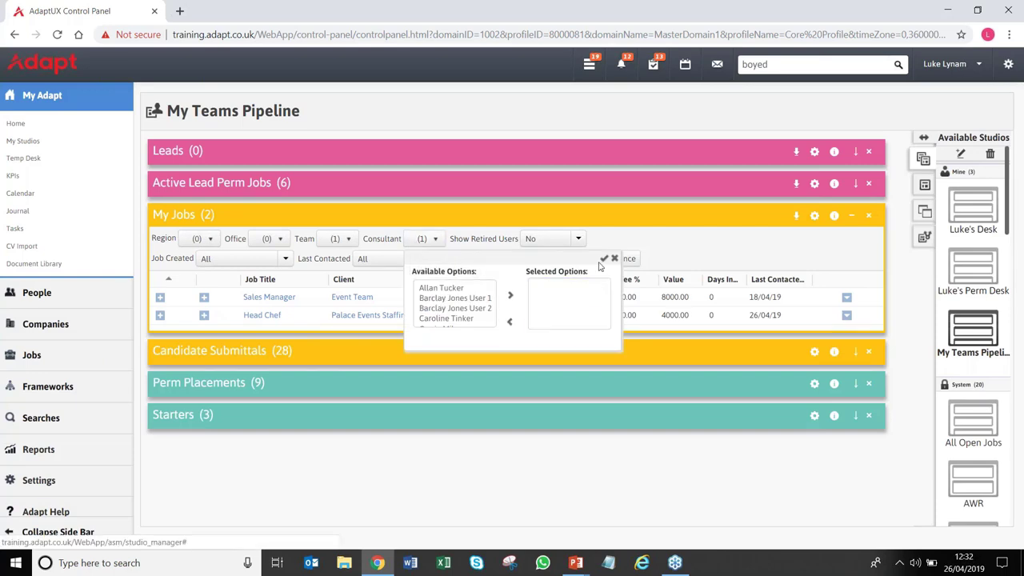
click(604, 259)
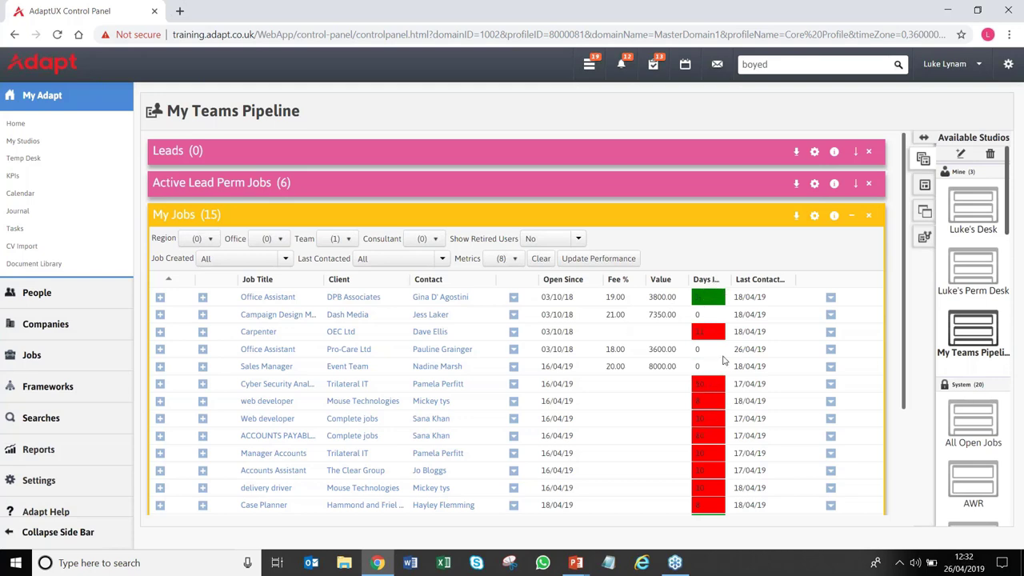
Review the team's full list of open jobs and their colour-coded days values, and collapse My Jobs
scroll(707, 345, down, 1)
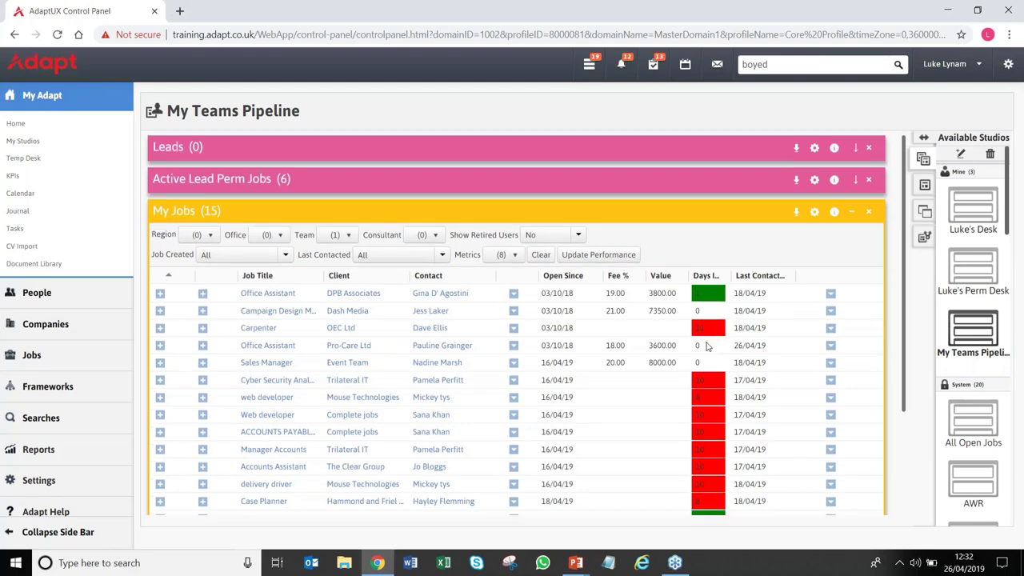
scroll(707, 345, down, 2)
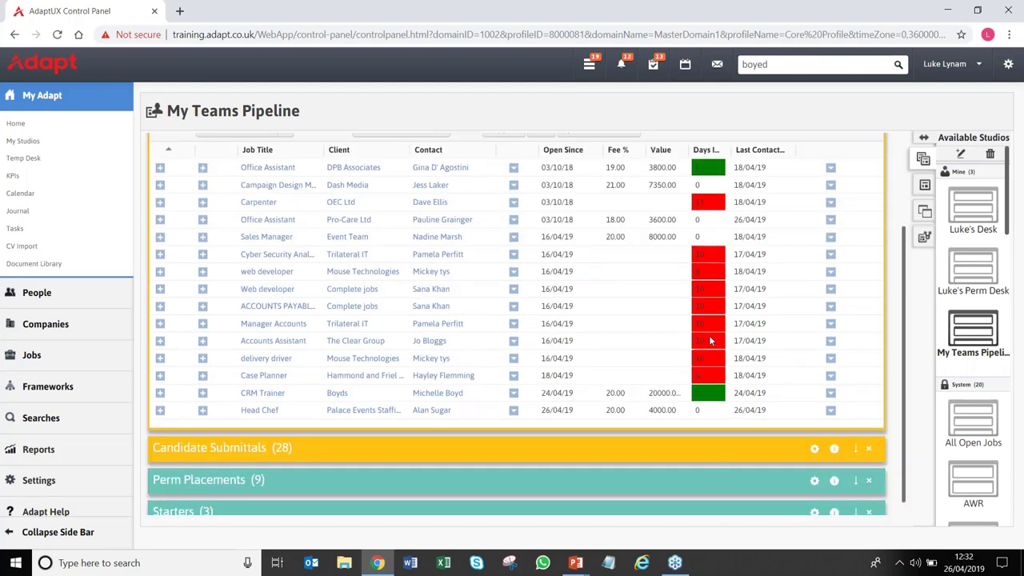
scroll(709, 340, up, 1)
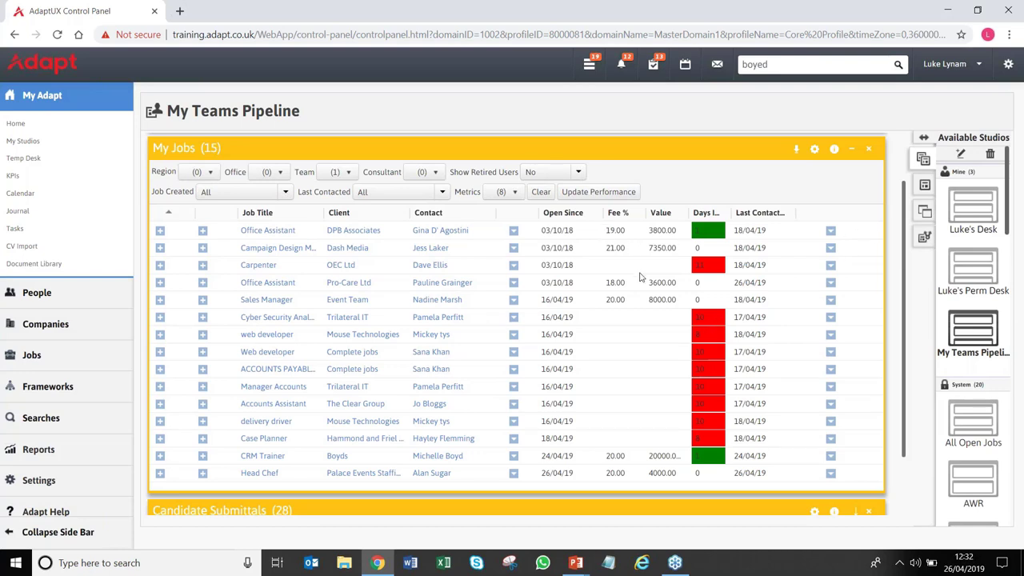
click(854, 150)
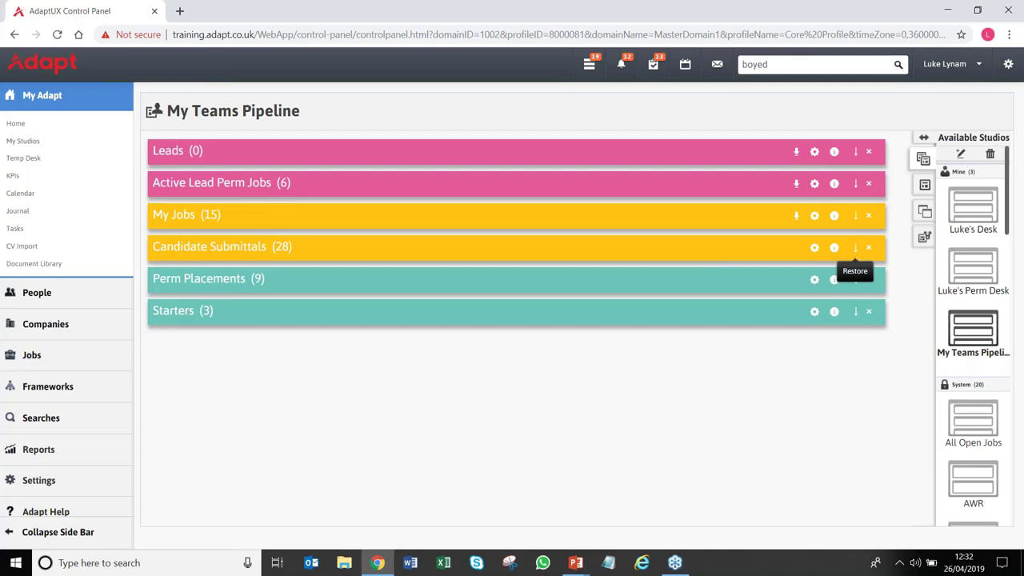
Expand Candidate Submittals, read the section's description and check which team its Team filter has selected
click(855, 247)
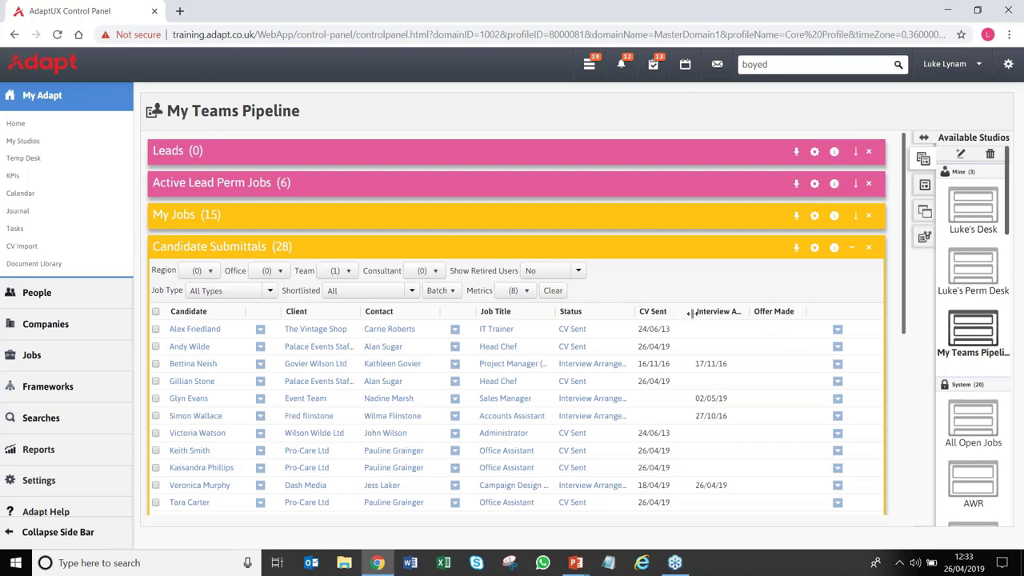
scroll(693, 320, down, 2)
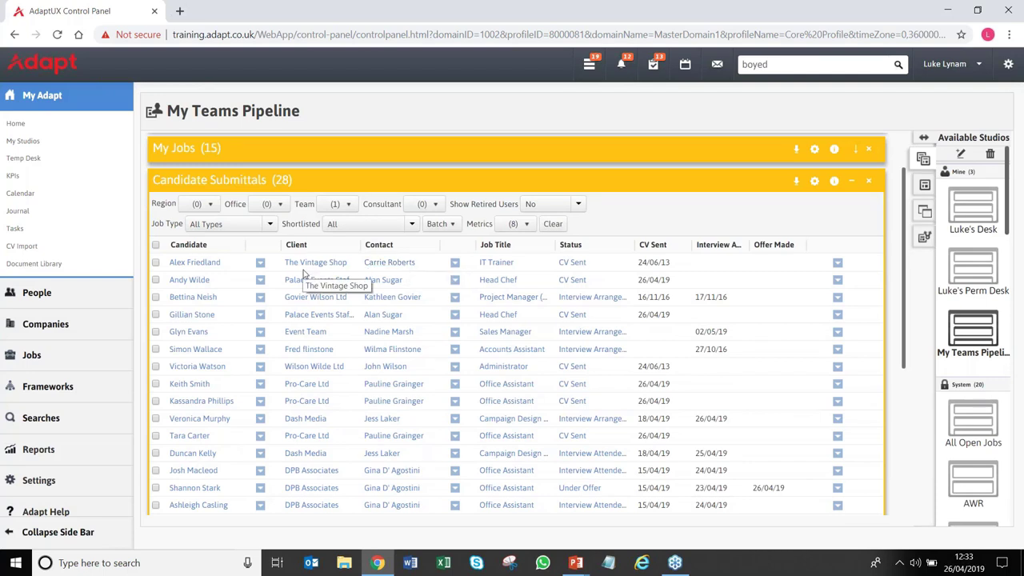
mouse_move(834, 182)
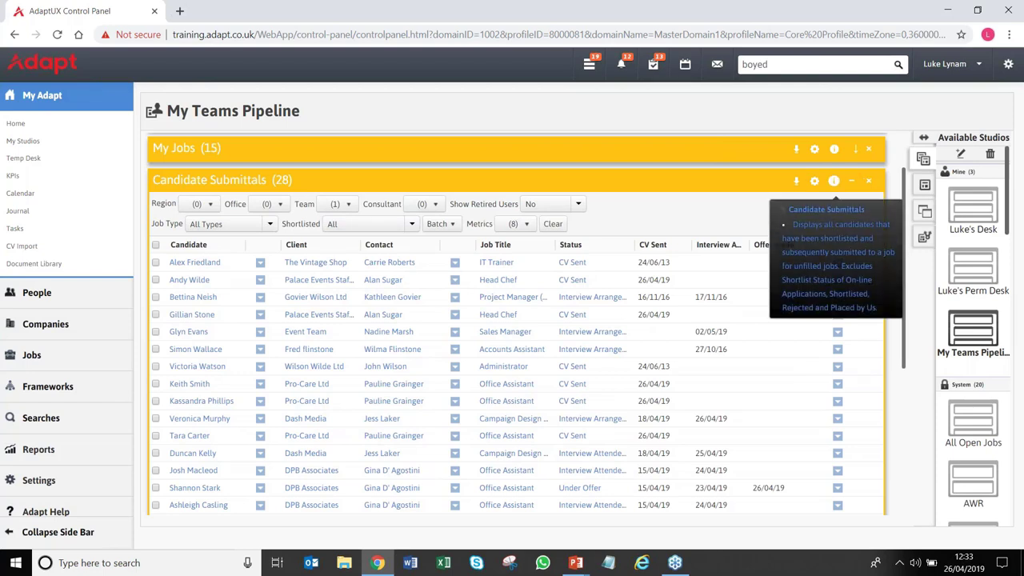
click(340, 204)
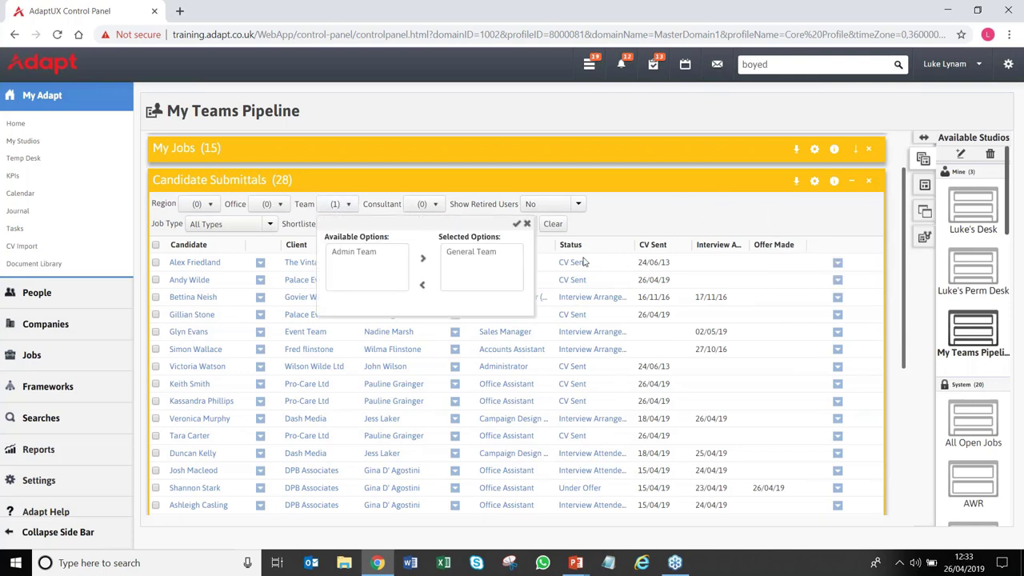
click(526, 224)
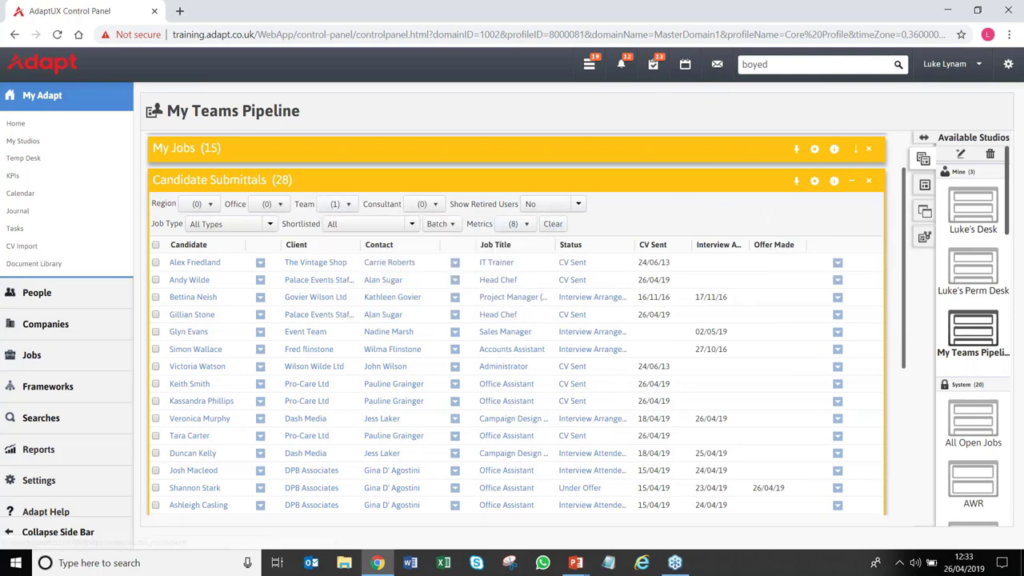
Review the submitted candidates' statuses and their CV sent, interview and offer dates, and collapse Candidate Submittals
scroll(582, 356, down, 2)
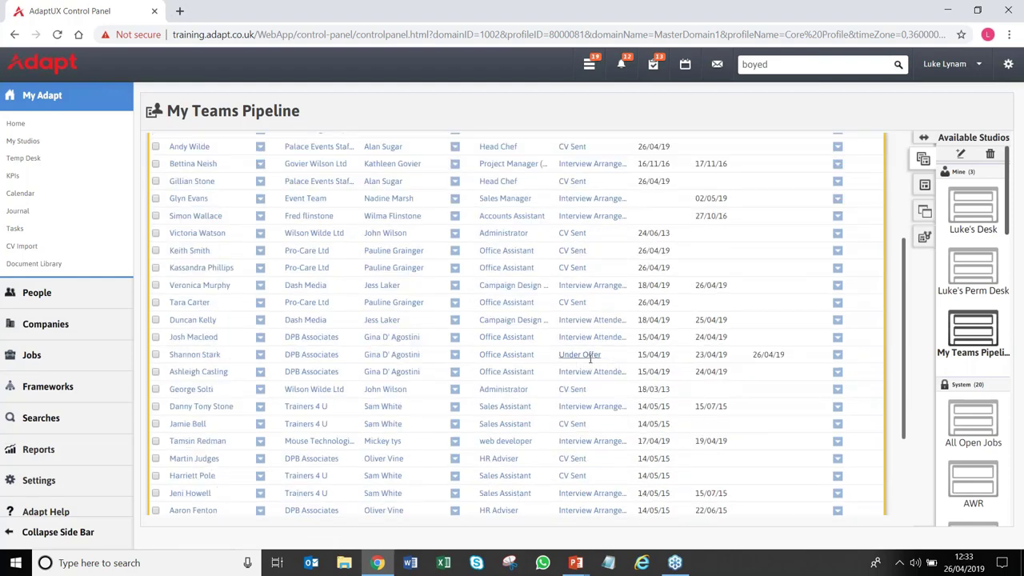
scroll(582, 356, up, 3)
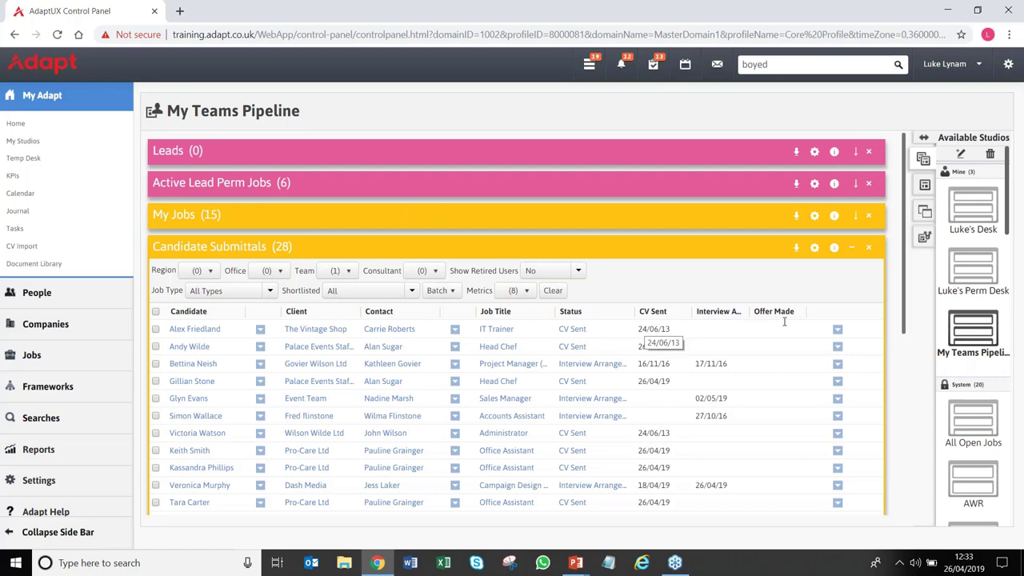
drag(658, 363, 714, 364)
click(715, 364)
scroll(696, 365, down, 2)
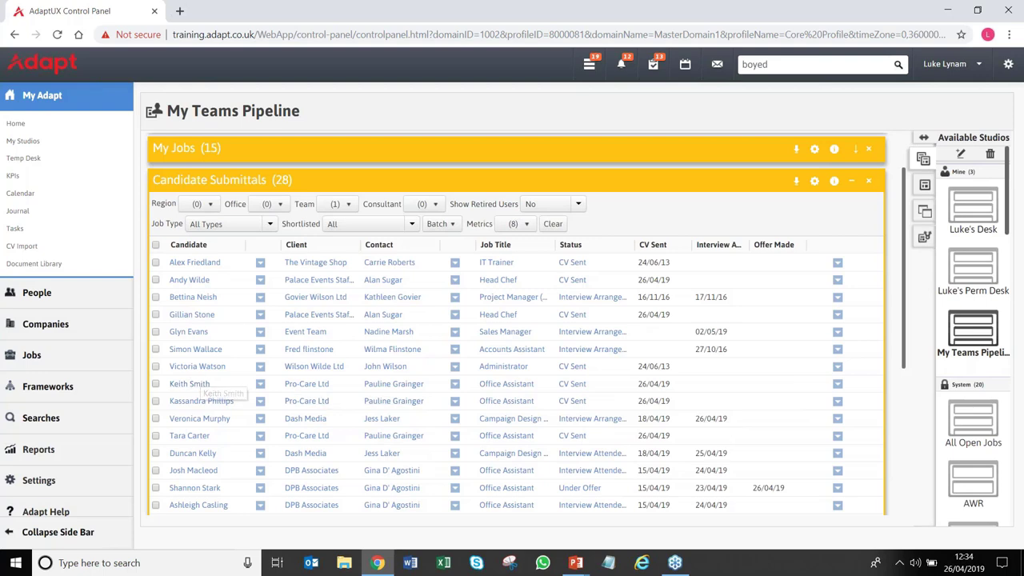
click(854, 184)
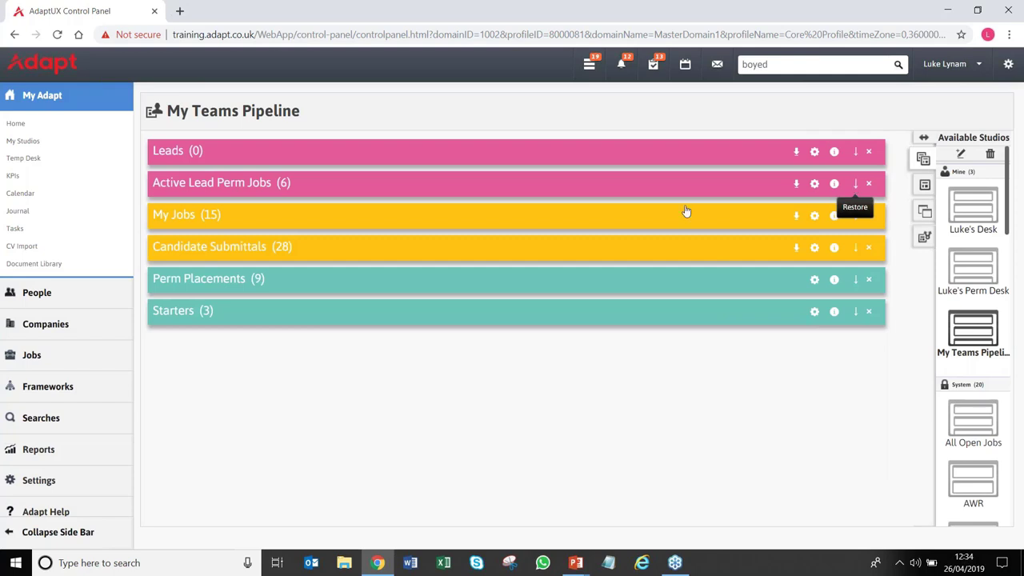
Expand Perm Placements and check which metrics are selected as its columns
click(855, 280)
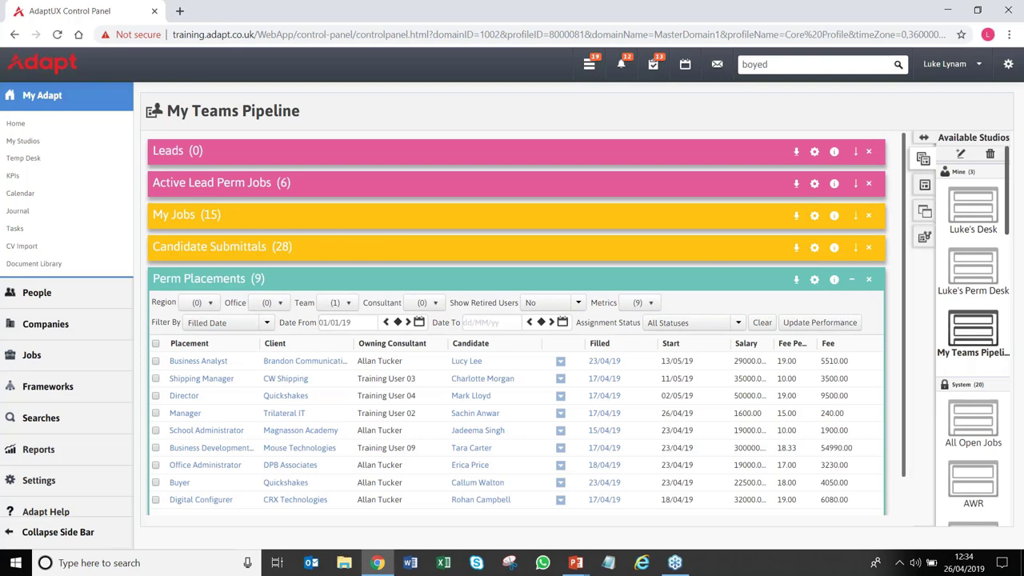
click(646, 303)
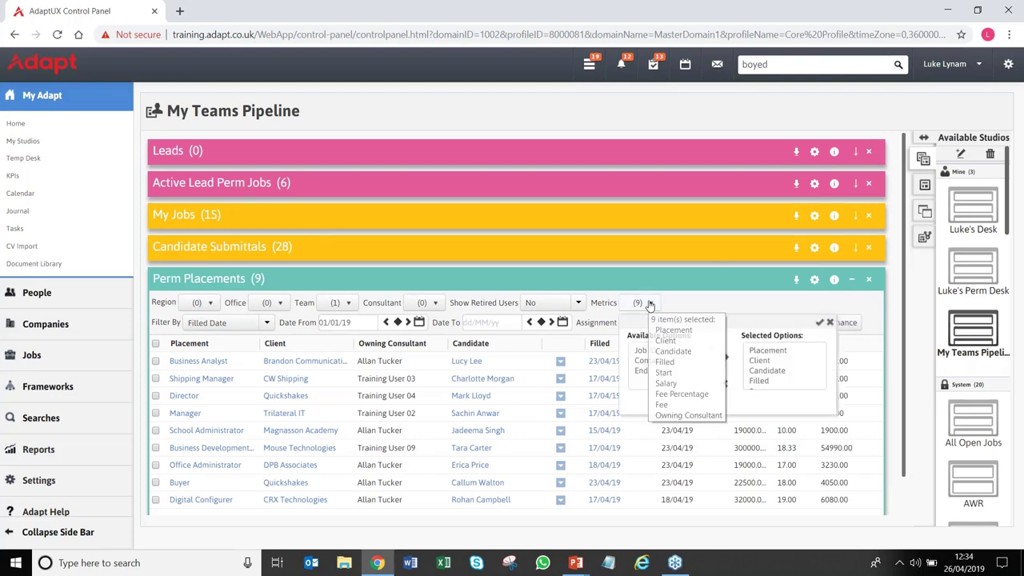
click(819, 322)
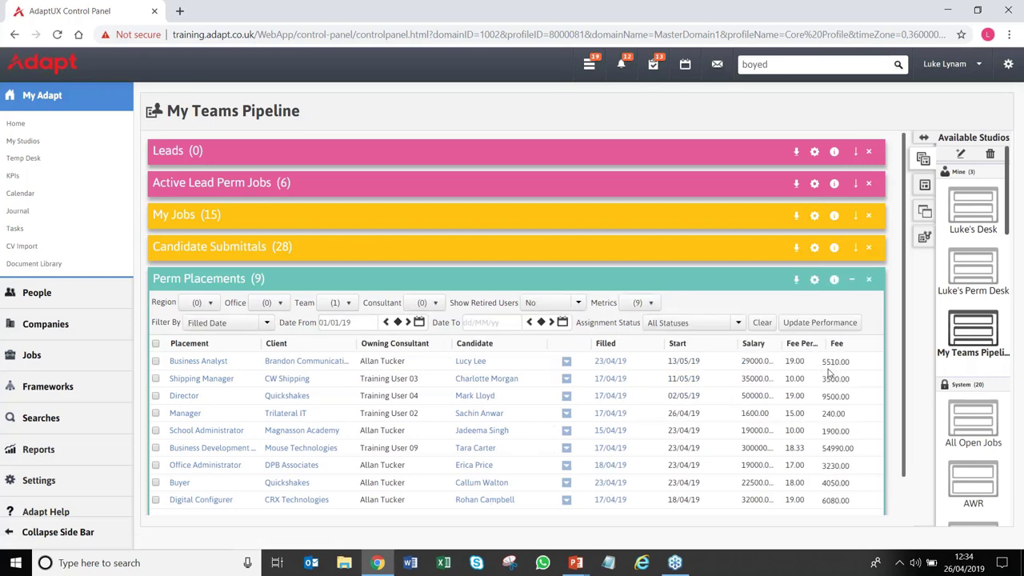
View the Perm Placements list and its options, including Export to MS Excel, and collapse the section
scroll(832, 373, down, 1)
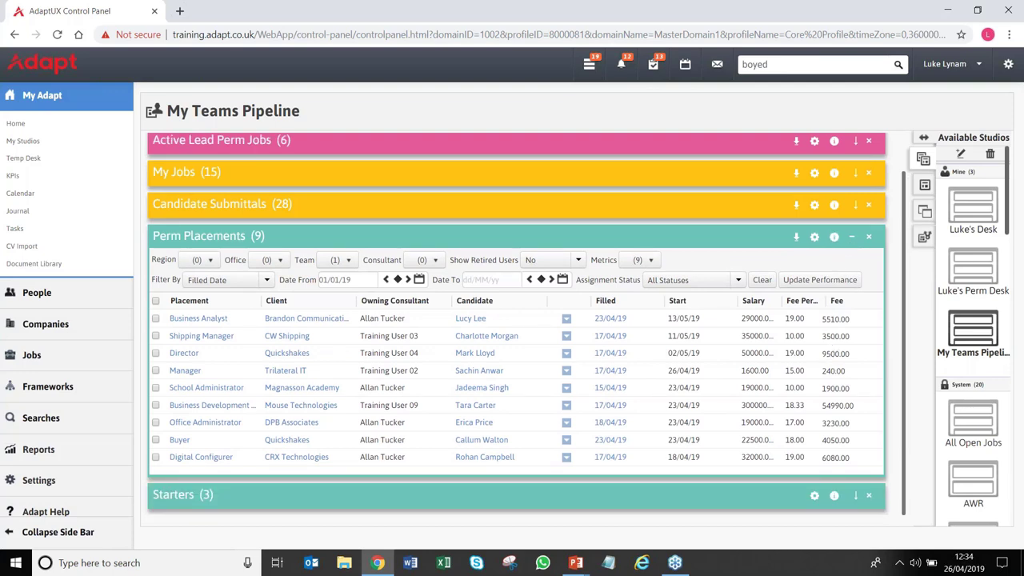
click(815, 239)
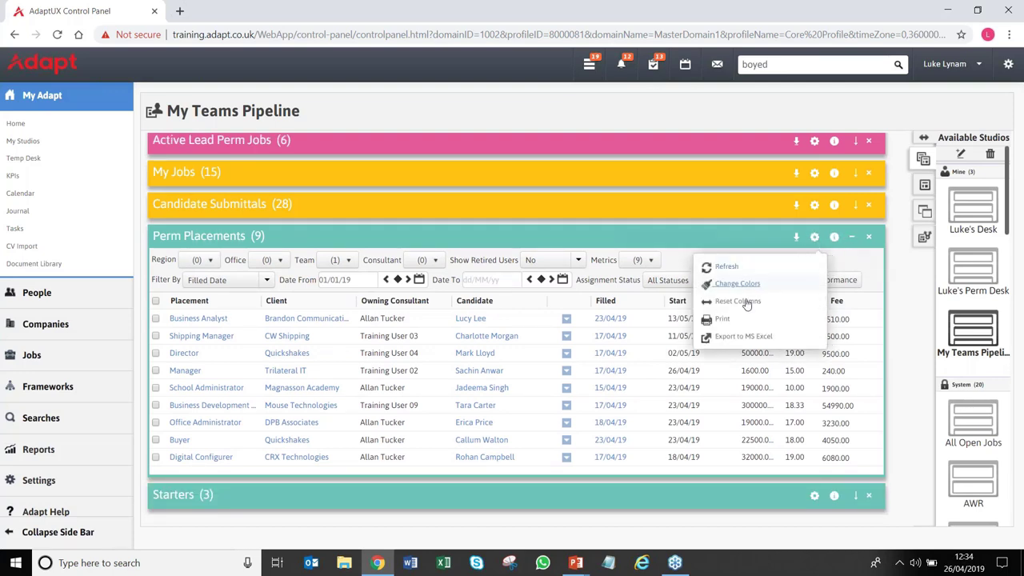
click(744, 335)
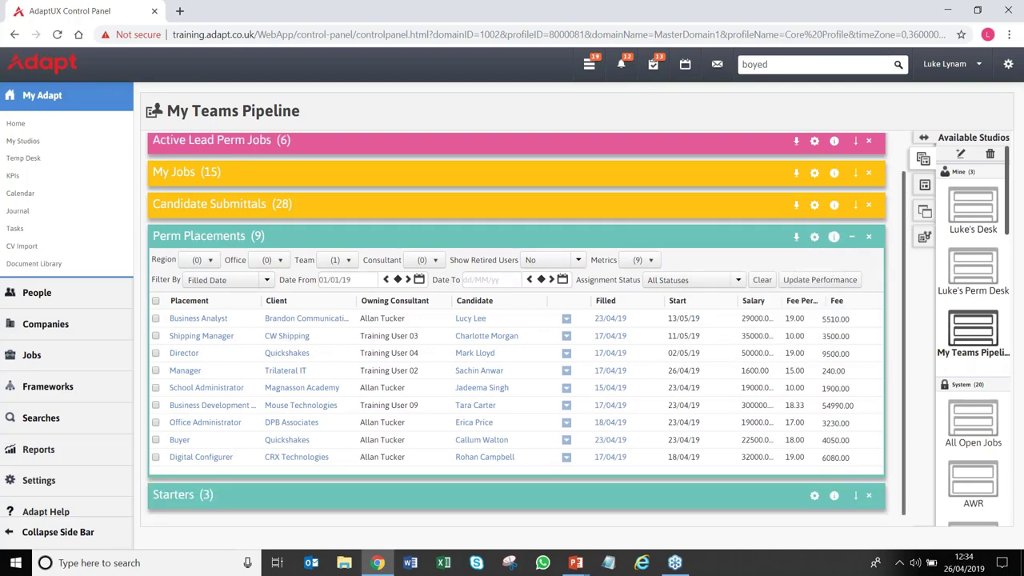
click(851, 237)
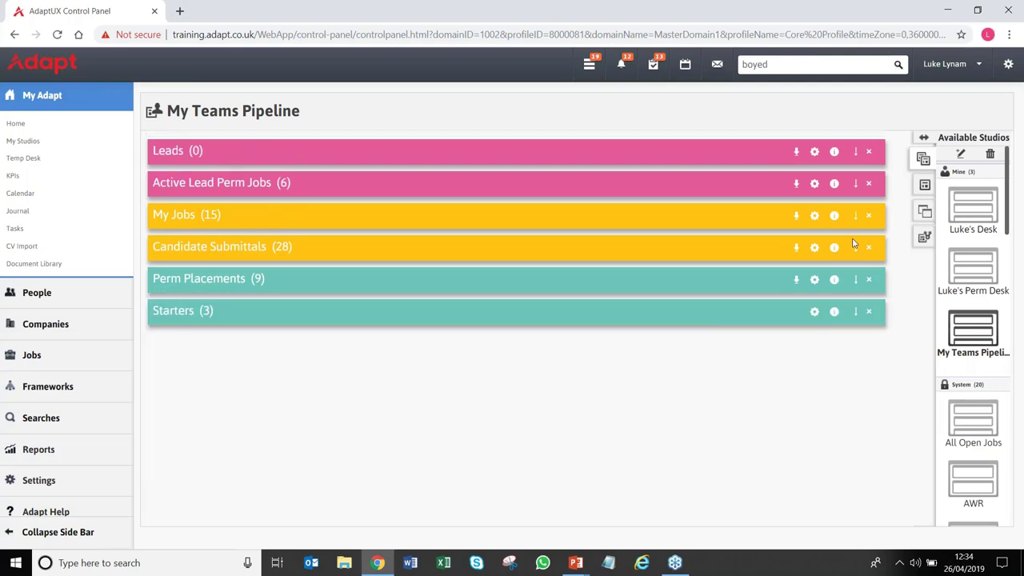
Expand Starters, check which team is selected in its Team filter, and view the Manager placement's checked-in date
click(856, 312)
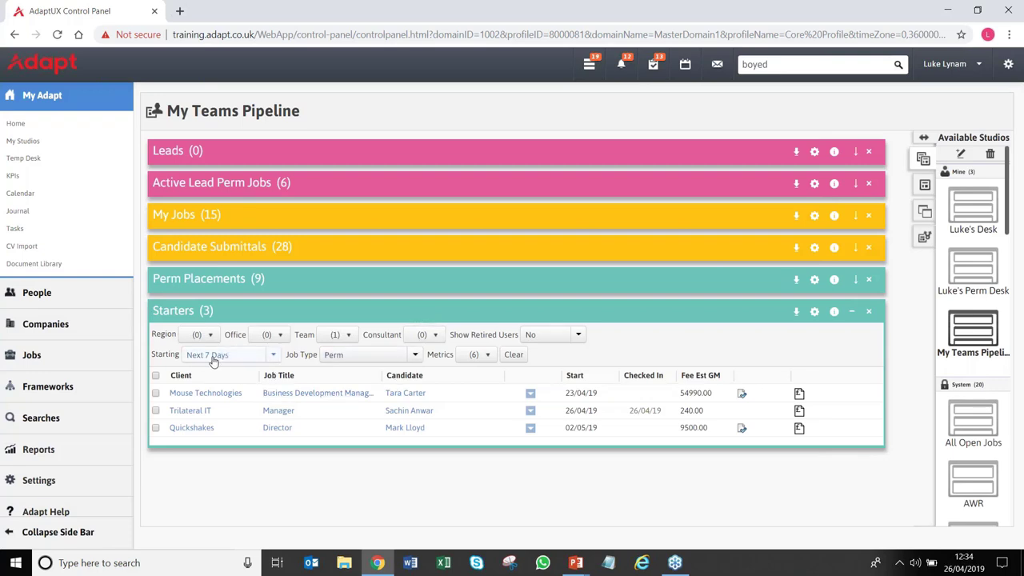
click(340, 334)
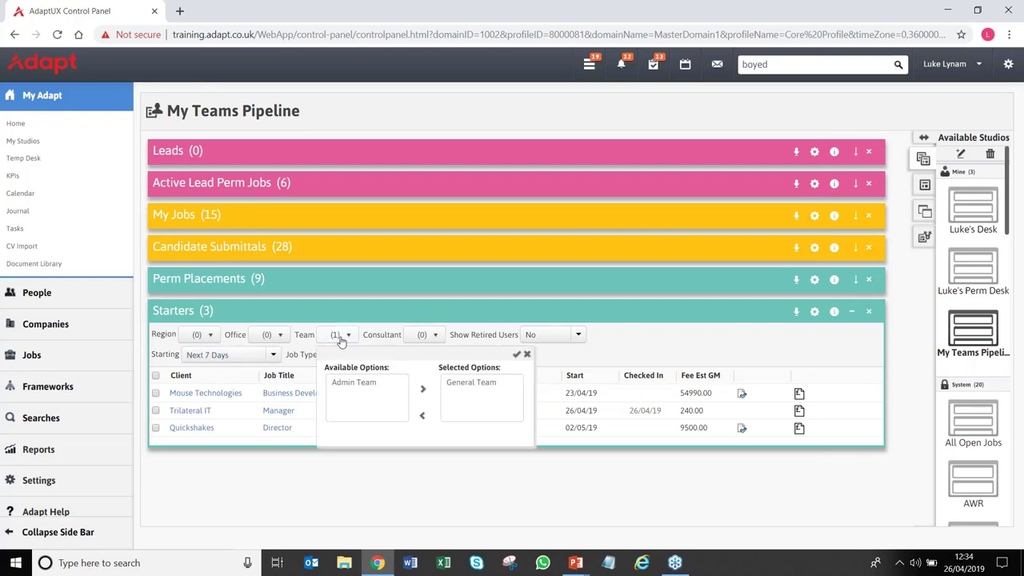
click(526, 354)
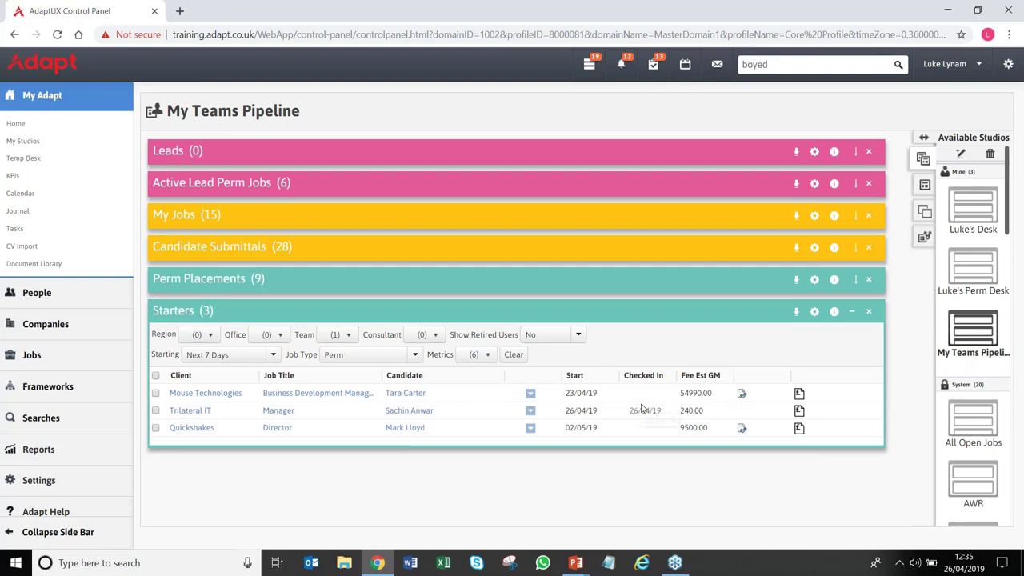
drag(631, 410, 657, 410)
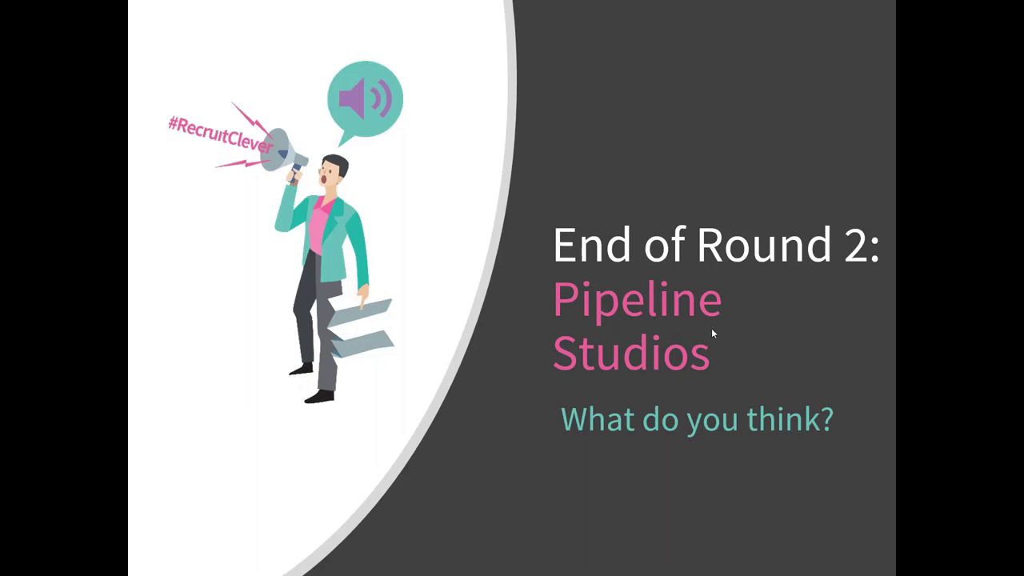
click(658, 304)
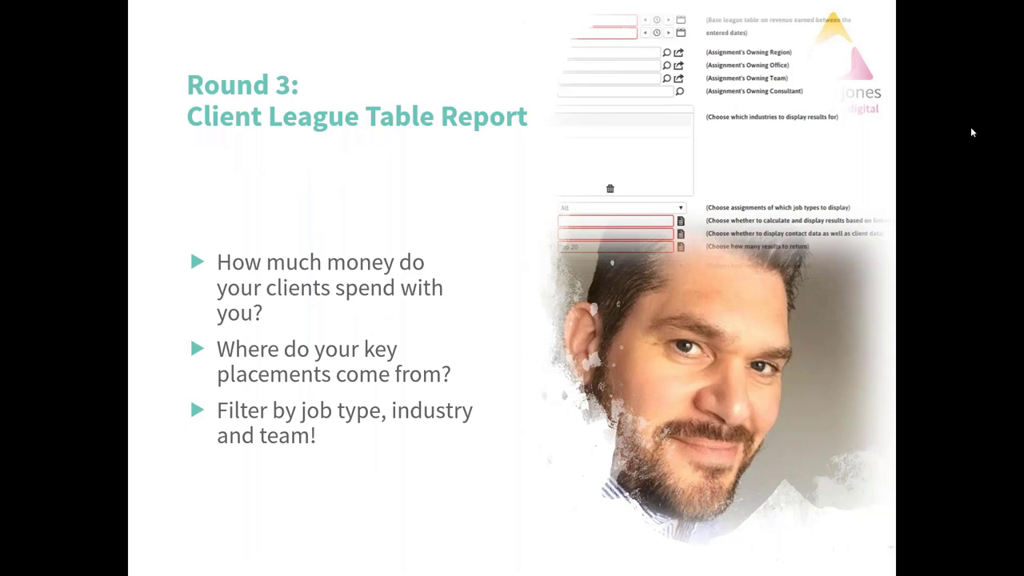
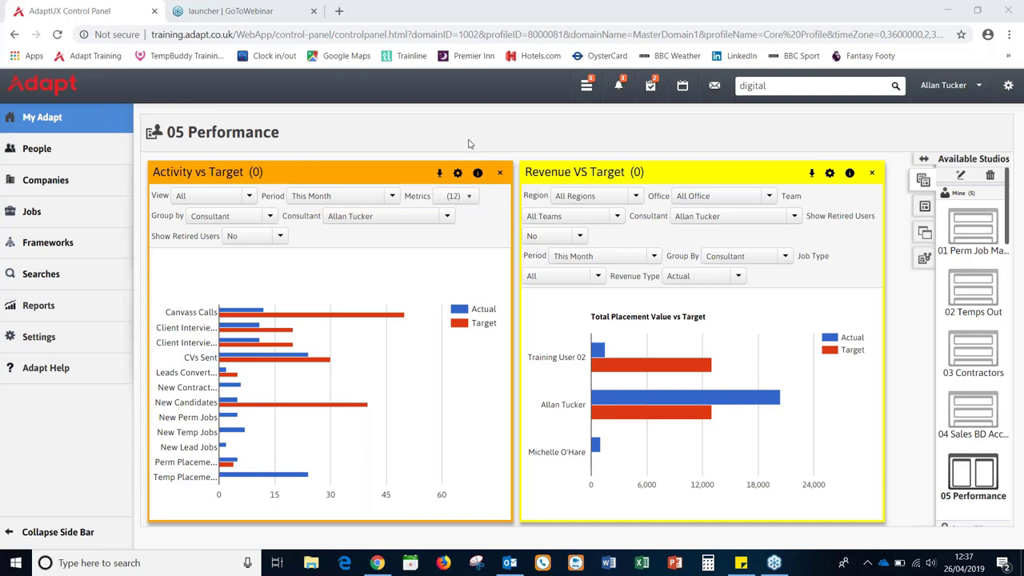
Open the Client League Table report from the Performance reports and move its window to the middle of the screen
mouse_move(44, 310)
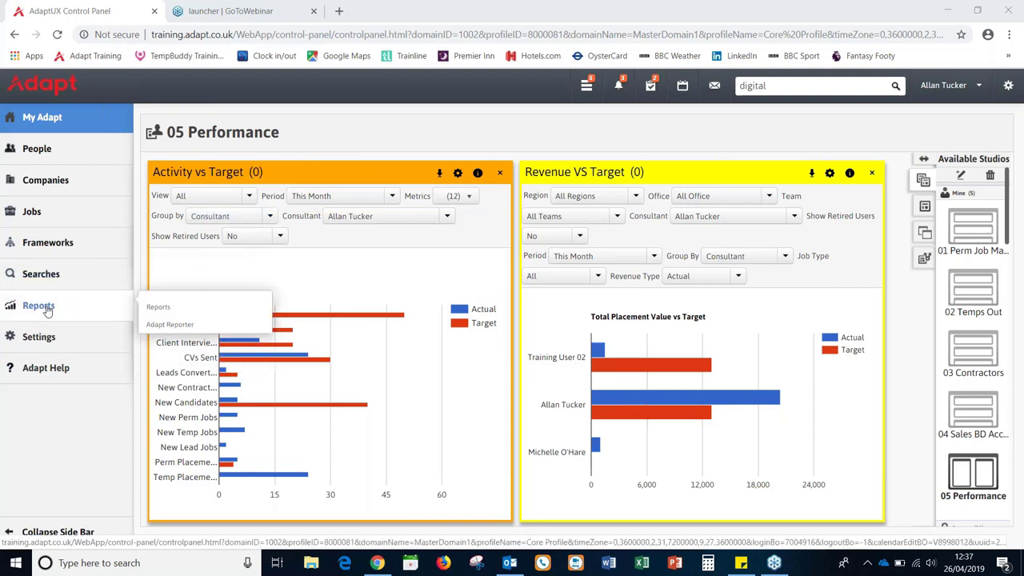
click(159, 309)
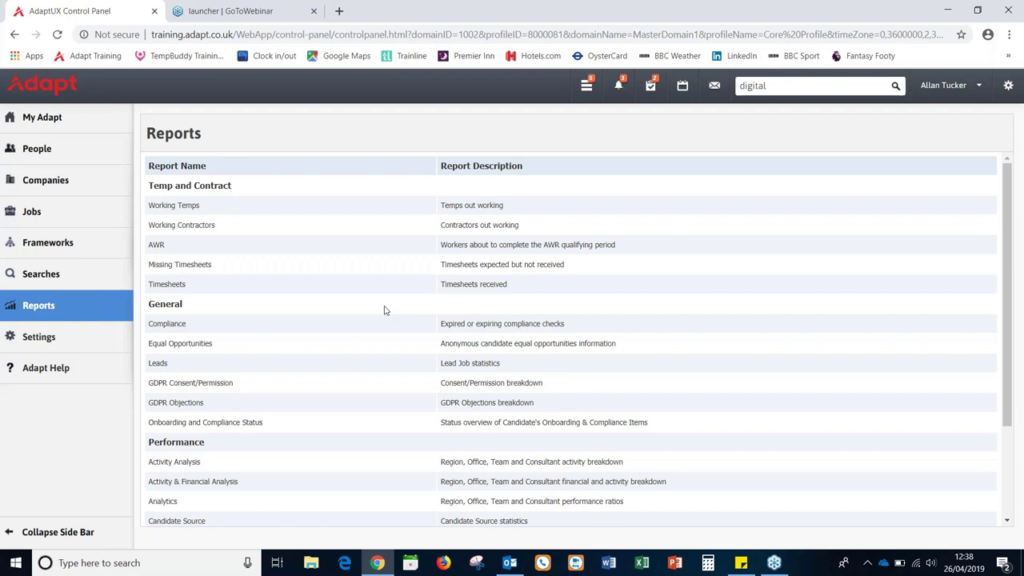
scroll(369, 314, down, 3)
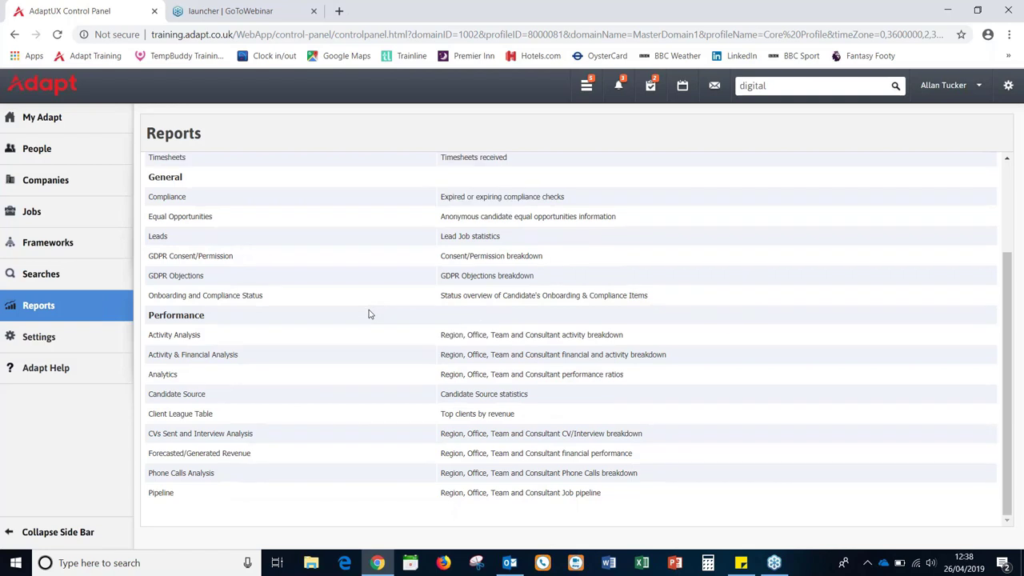
click(254, 416)
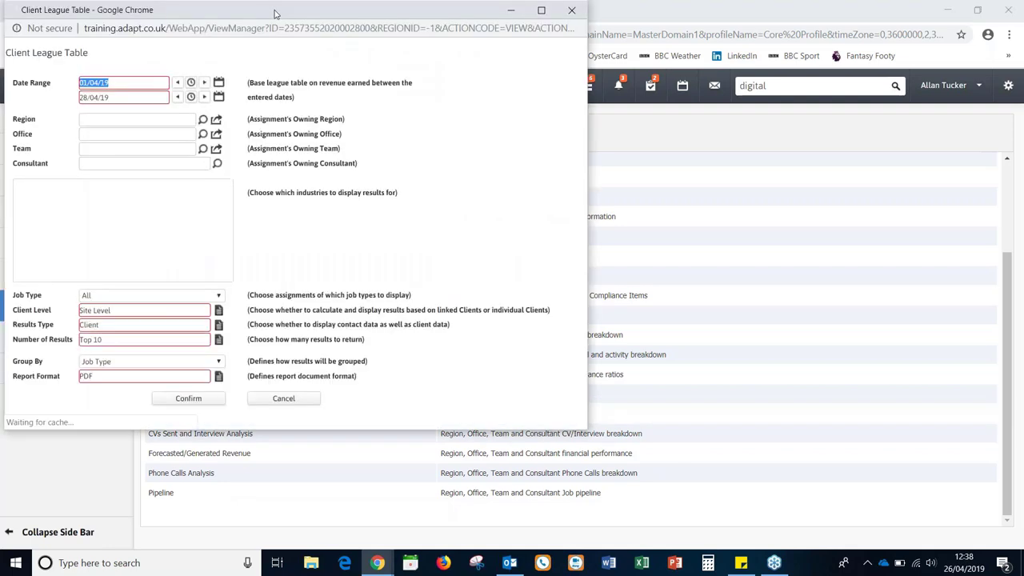
drag(274, 14, 516, 74)
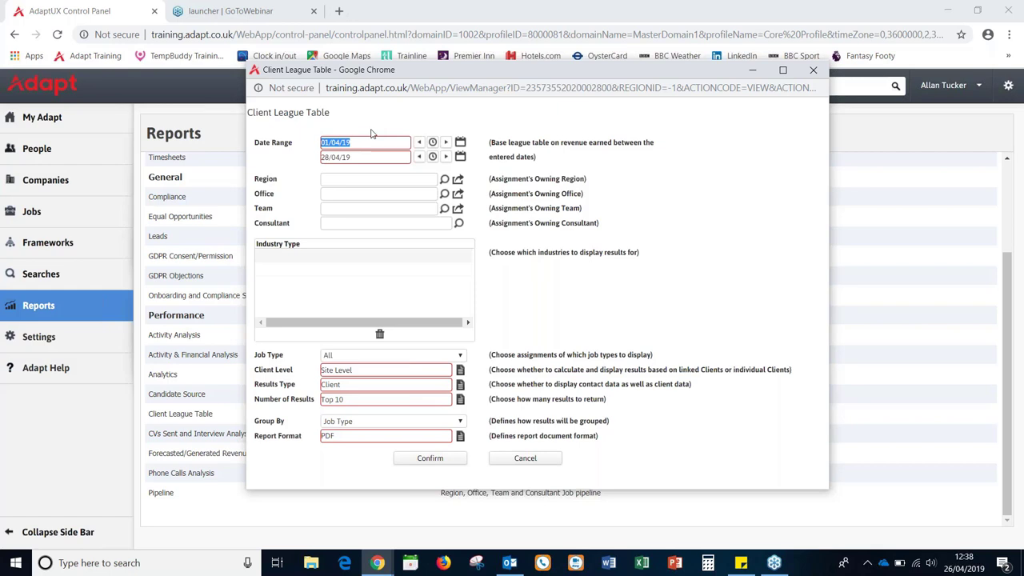
Set the start date of the Client League Table report's date range to 07/01/19
click(461, 144)
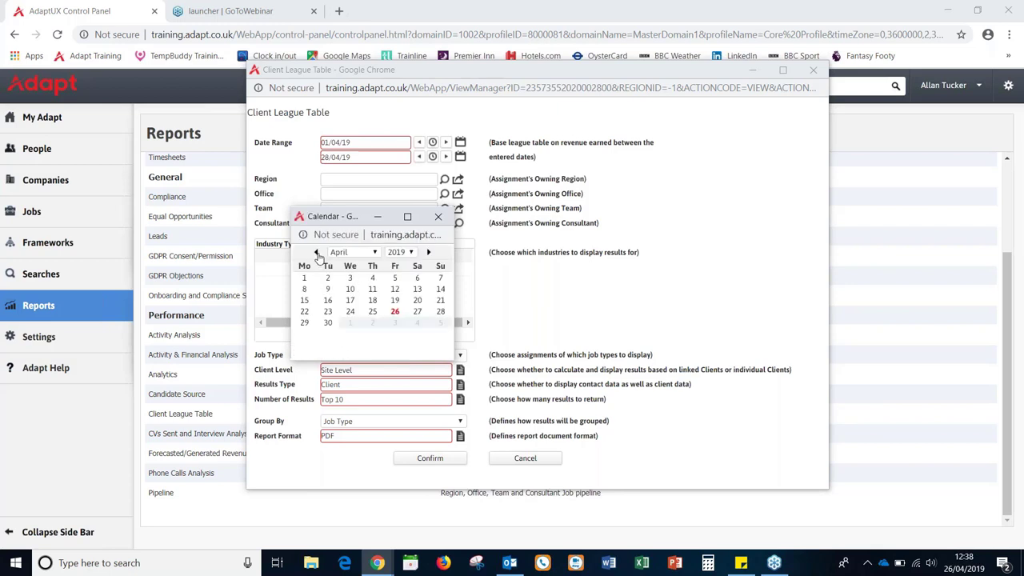
click(316, 253)
click(316, 252)
click(316, 252)
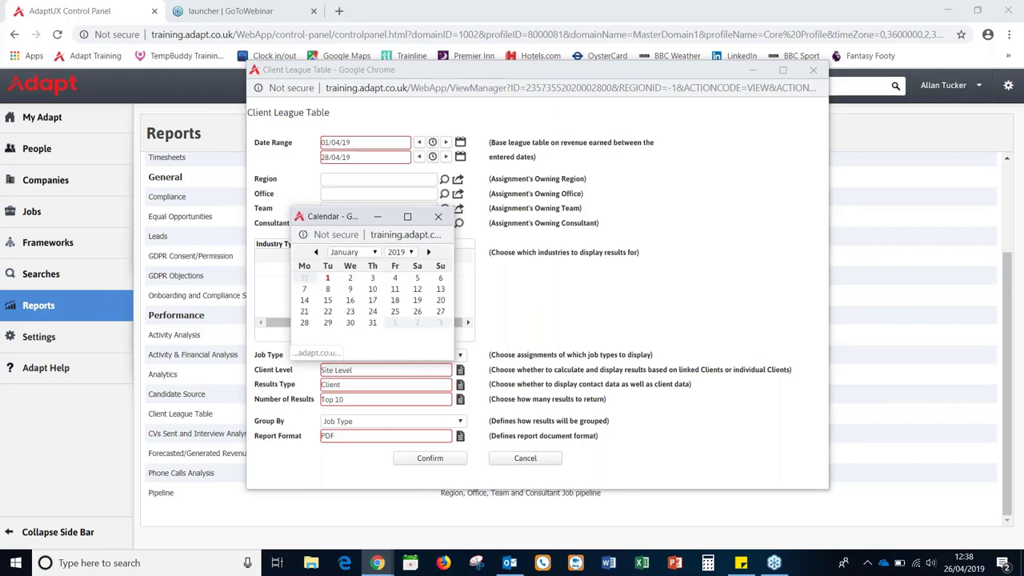
click(303, 288)
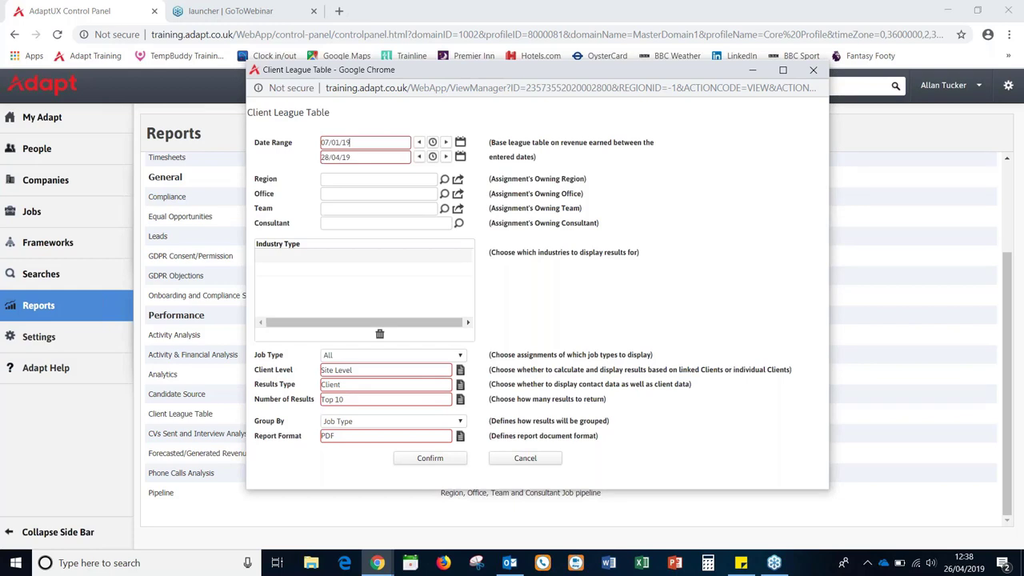
Set the end date of the Client League Table report's date range to 30/06/19
click(460, 158)
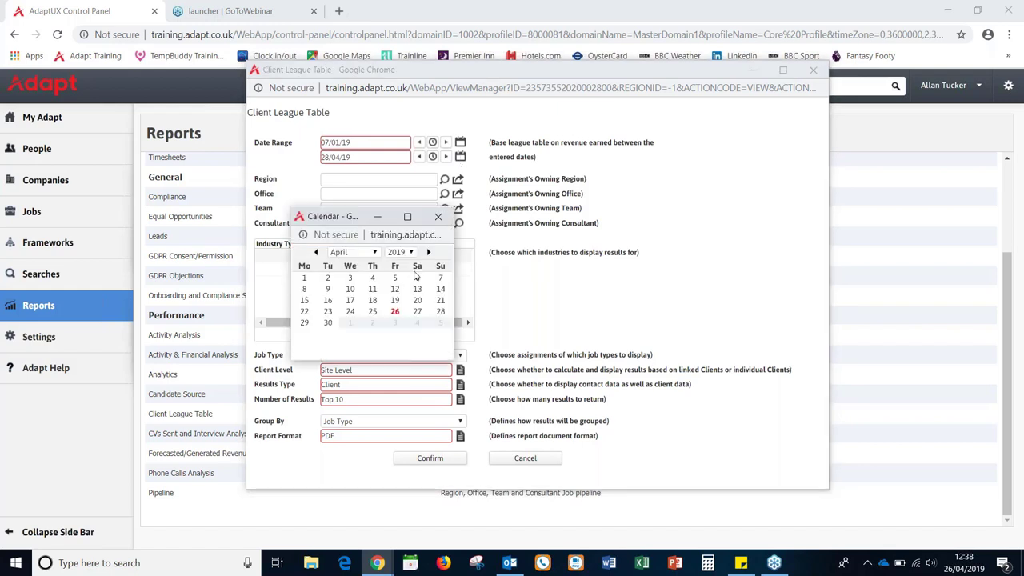
click(430, 252)
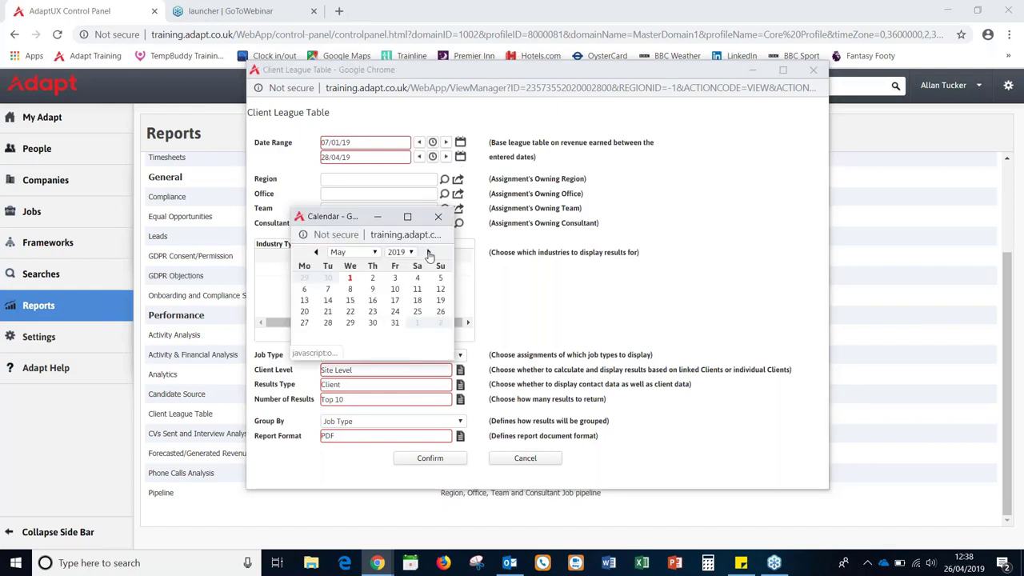
click(429, 252)
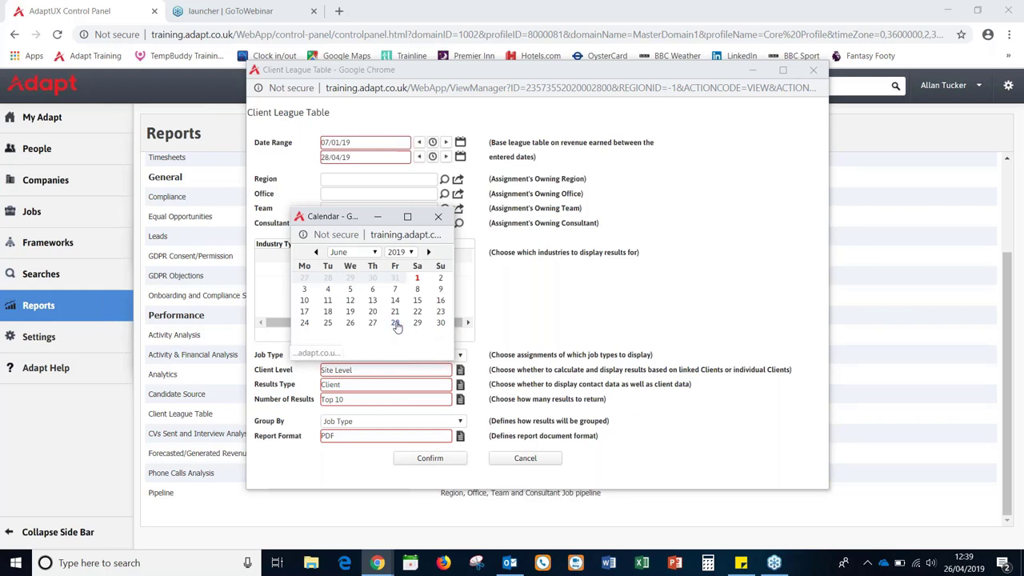
click(440, 324)
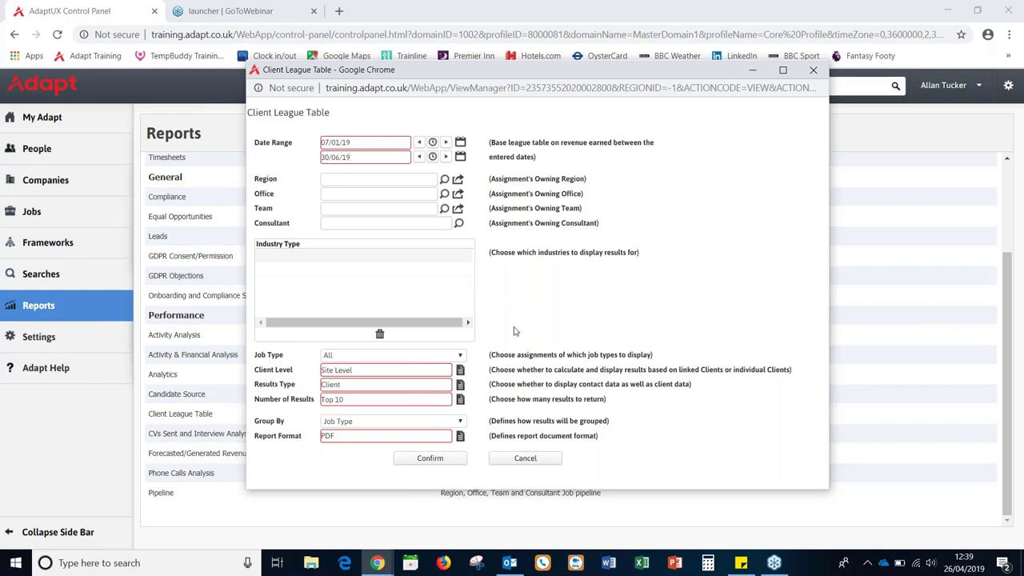
Check the available job types, keep All, and confirm Site Level as the Client Level
click(460, 356)
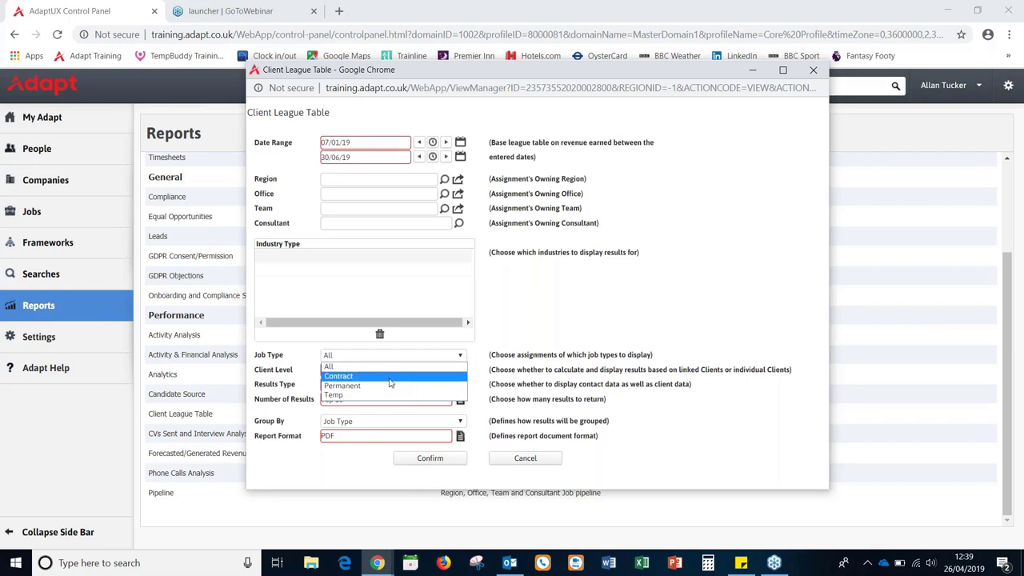
click(574, 332)
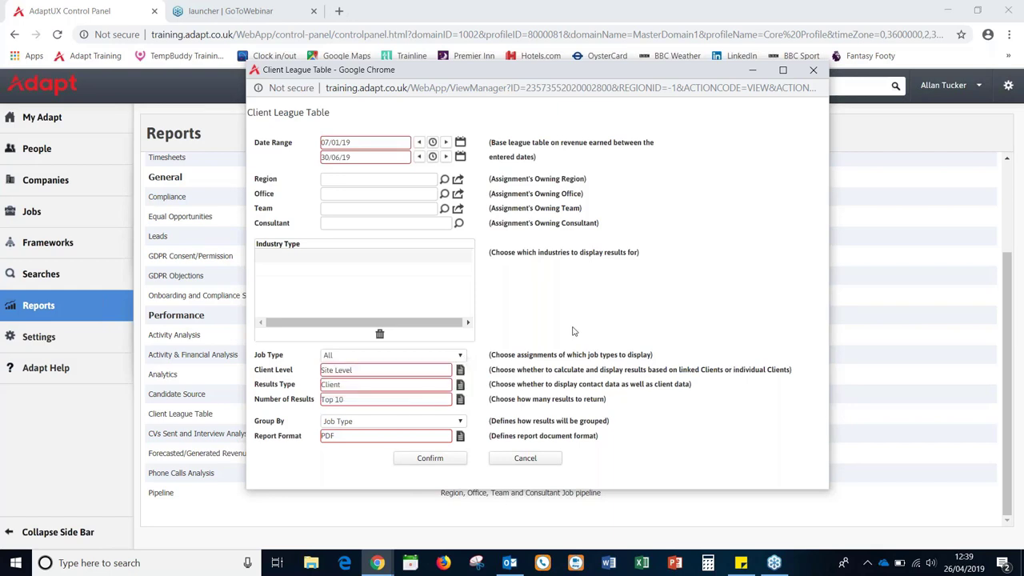
click(460, 370)
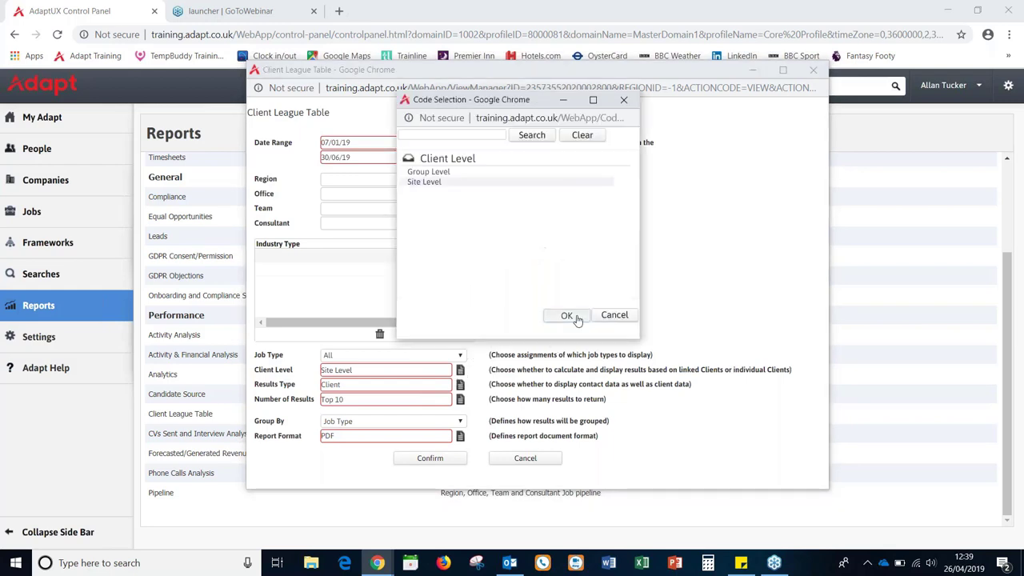
click(564, 314)
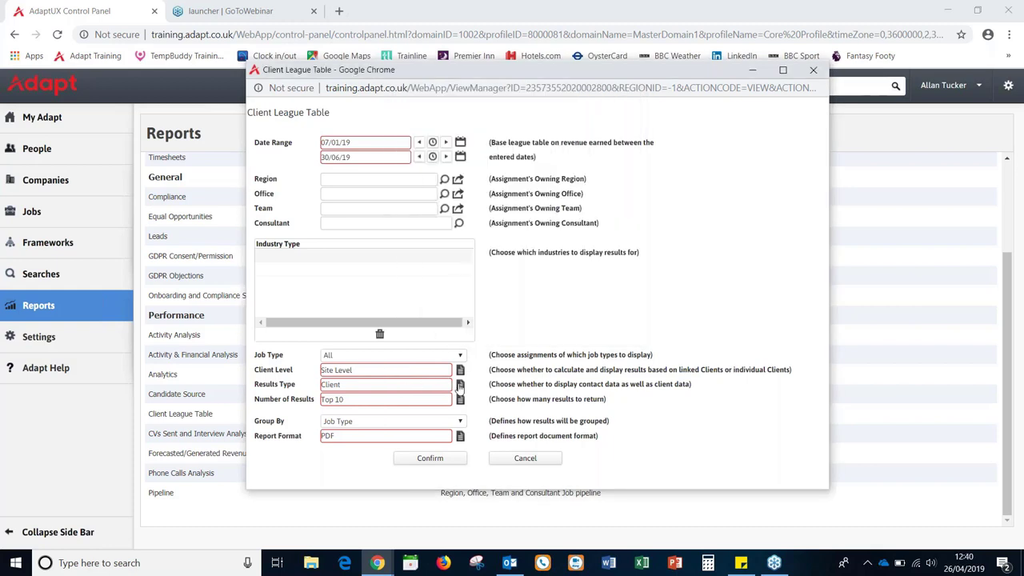
Confirm Client as the Results Type and Top 10 as the Number of Results
click(460, 385)
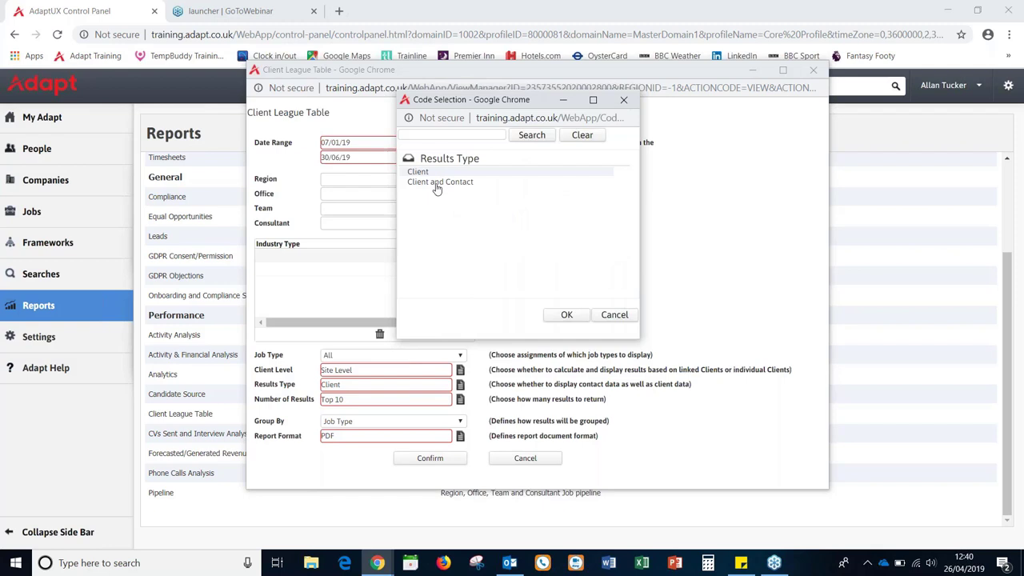
click(566, 314)
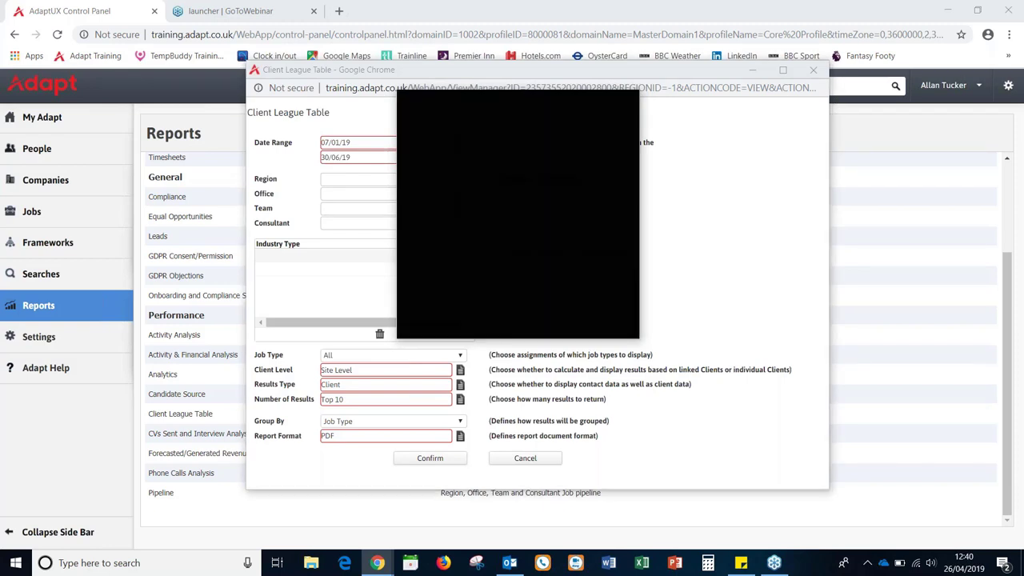
click(461, 401)
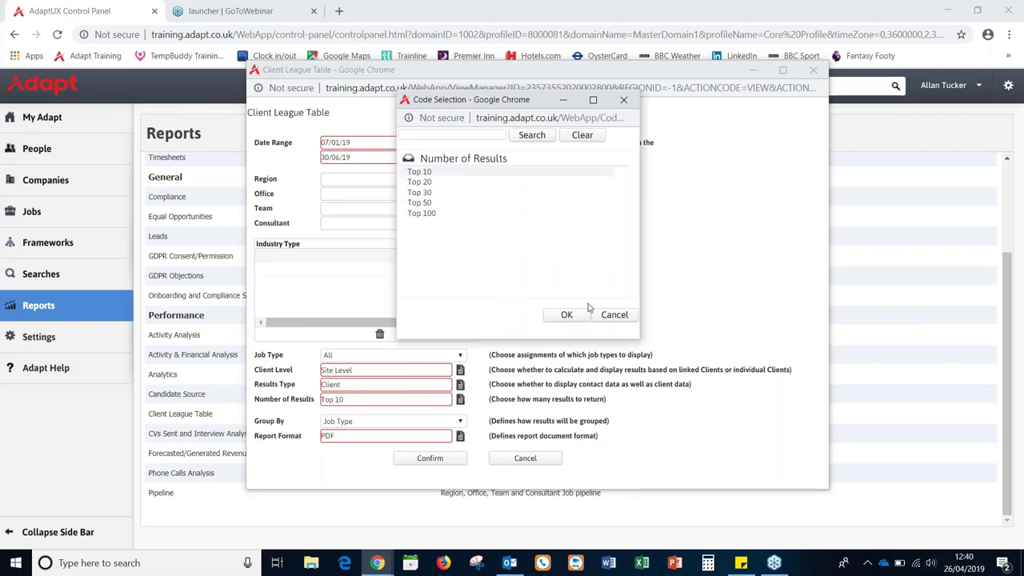
click(566, 316)
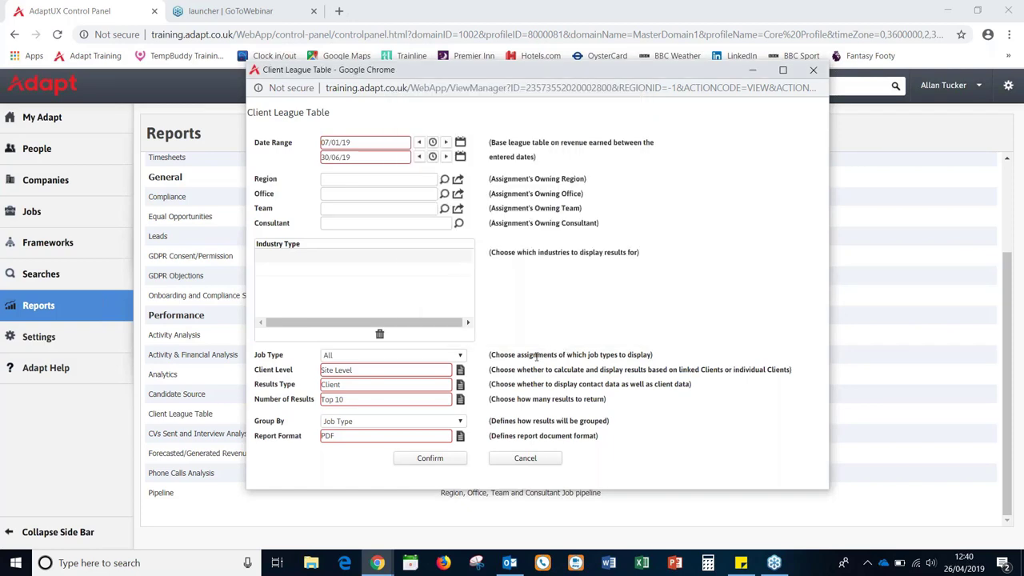
Generate the Client League Table report in PDF format, grouped by Job Type
click(462, 426)
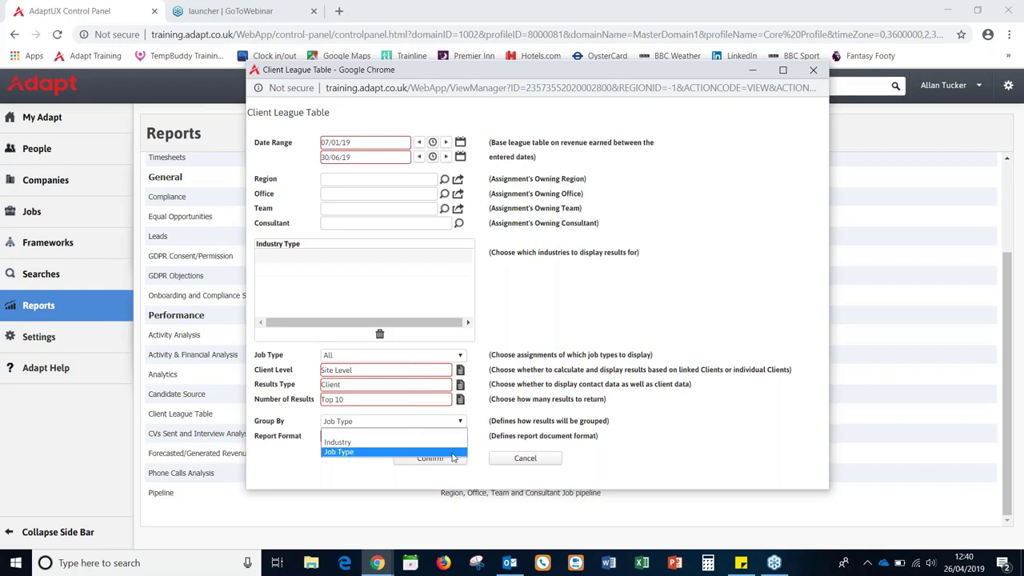
click(452, 454)
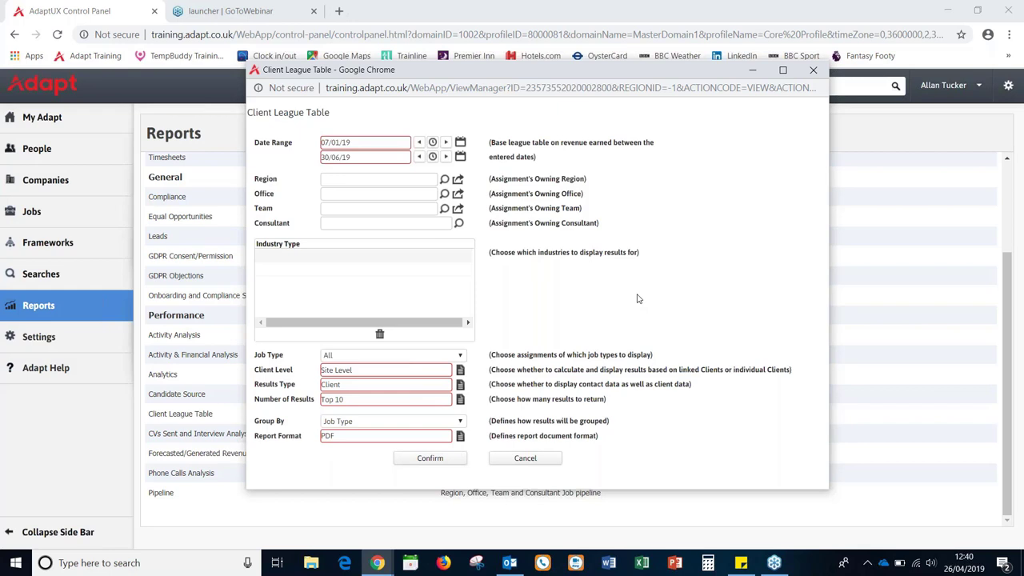
click(460, 438)
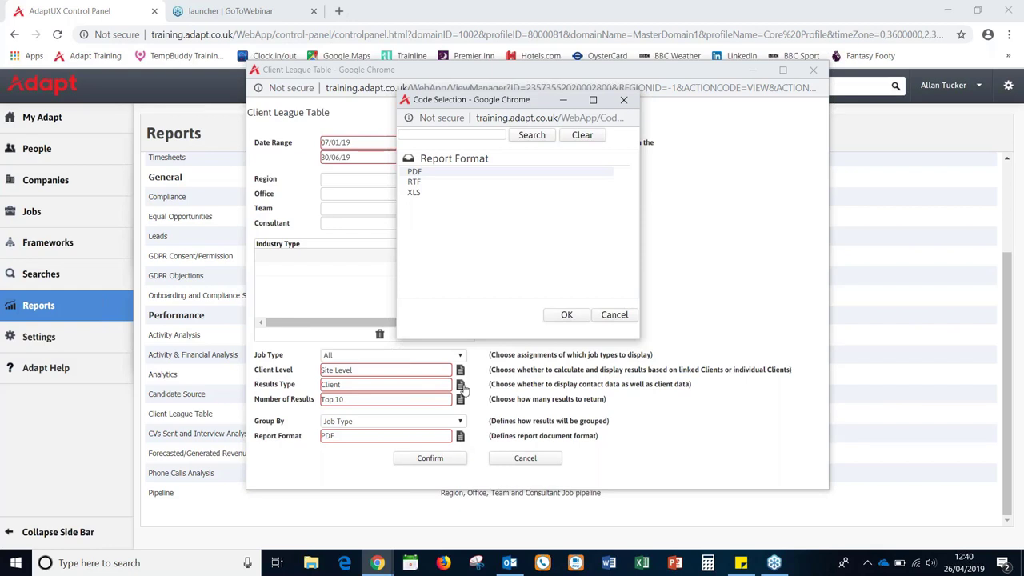
click(566, 315)
click(432, 457)
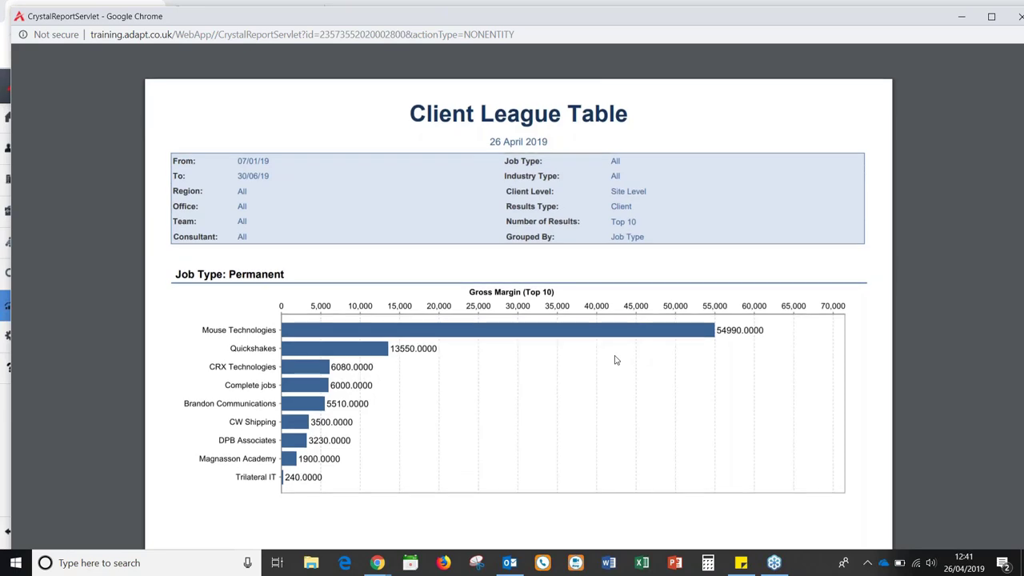
Examine the Permanent job type's gross margin chart, placements chart and client table in the generated report
scroll(614, 359, down, 1)
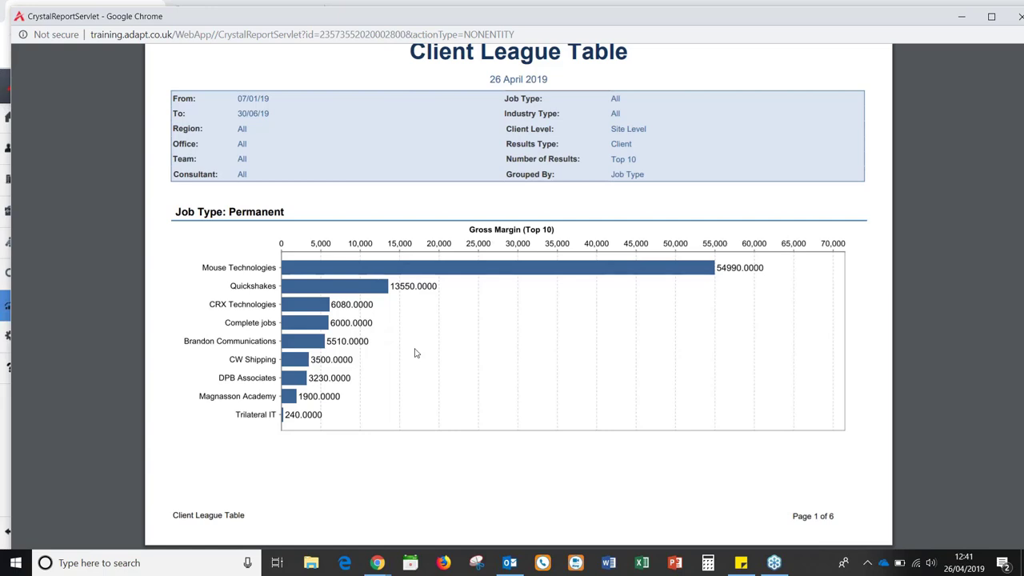
scroll(408, 356, down, 1)
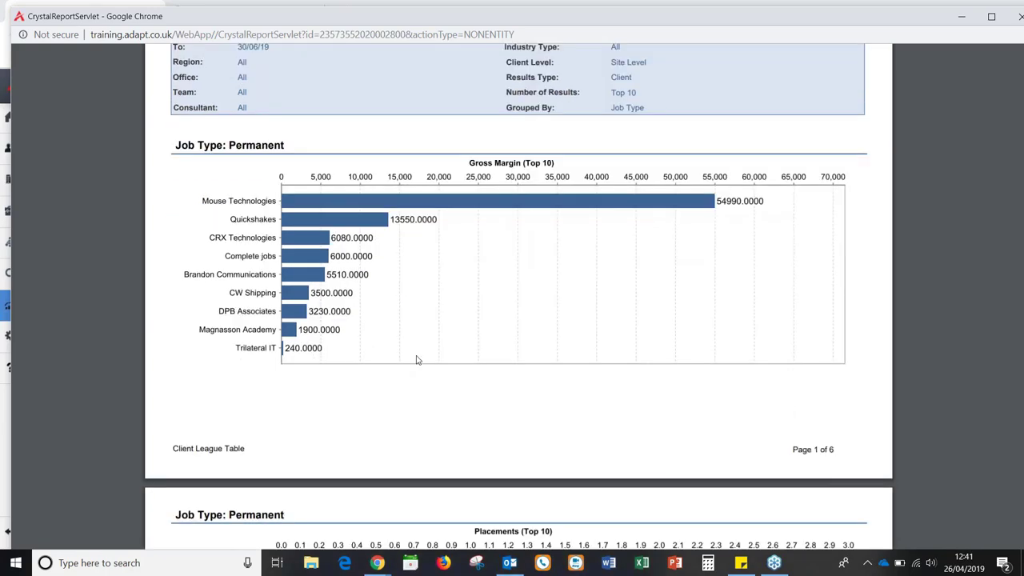
scroll(416, 360, down, 4)
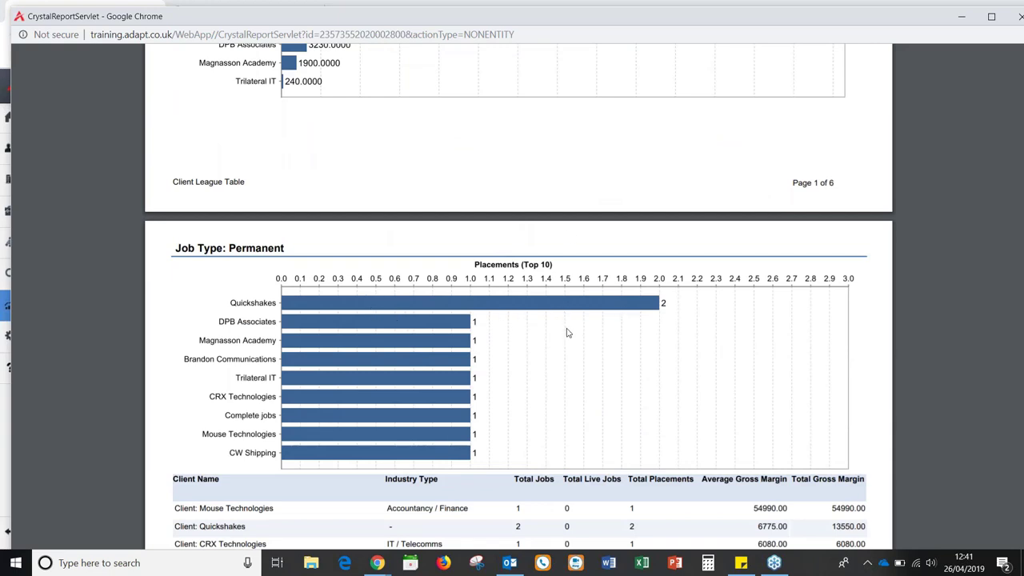
scroll(566, 333, down, 1)
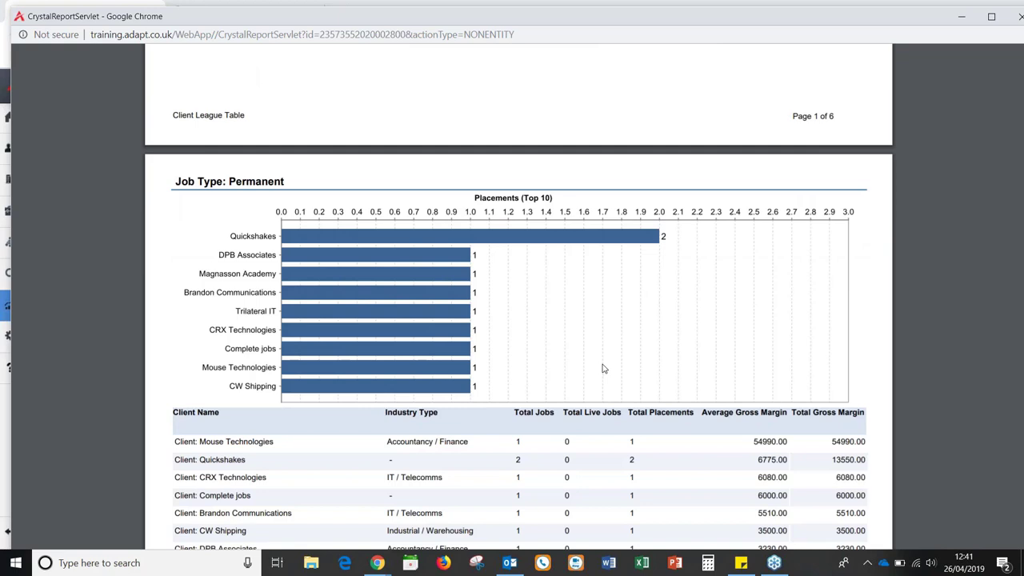
scroll(603, 368, down, 2)
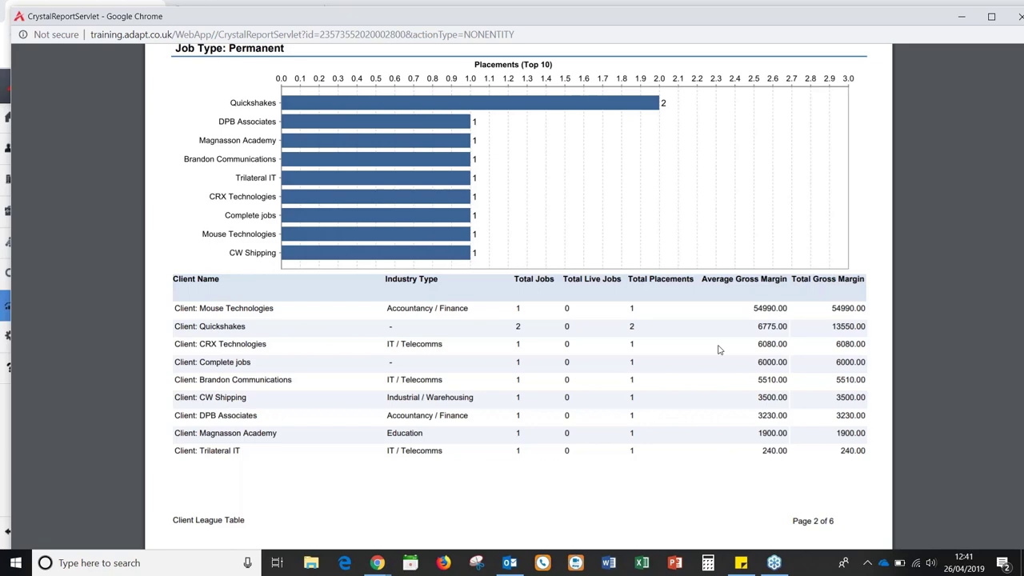
Examine the Temp job type's gross margin and placements charts and its client table
scroll(718, 350, down, 4)
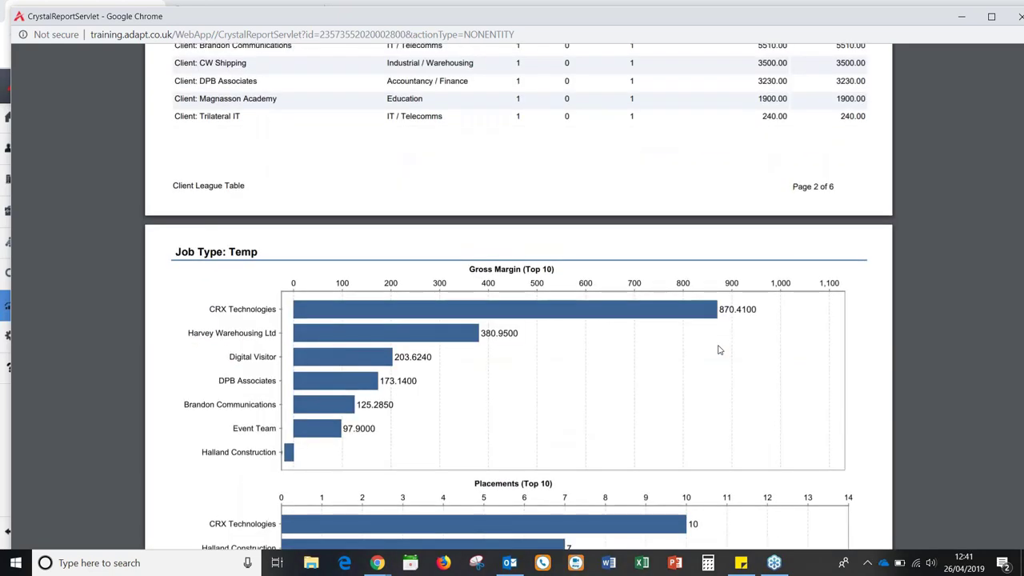
scroll(718, 350, down, 1)
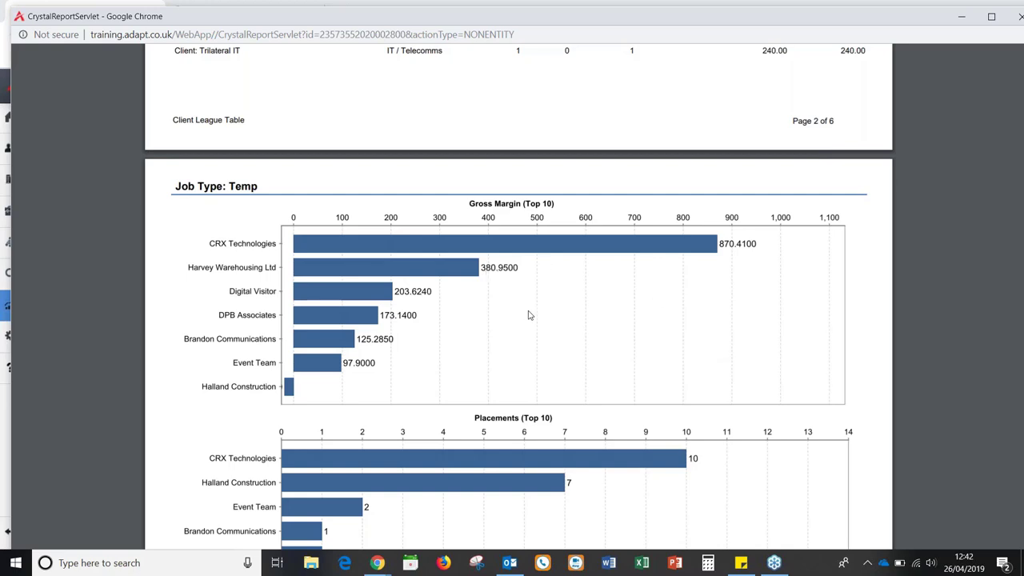
scroll(317, 315, down, 1)
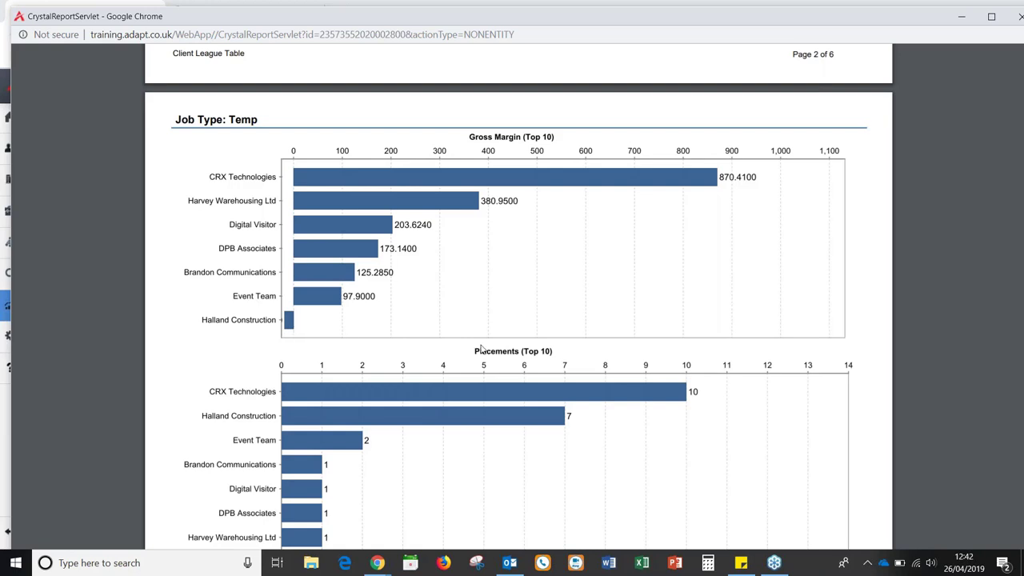
scroll(482, 348, down, 2)
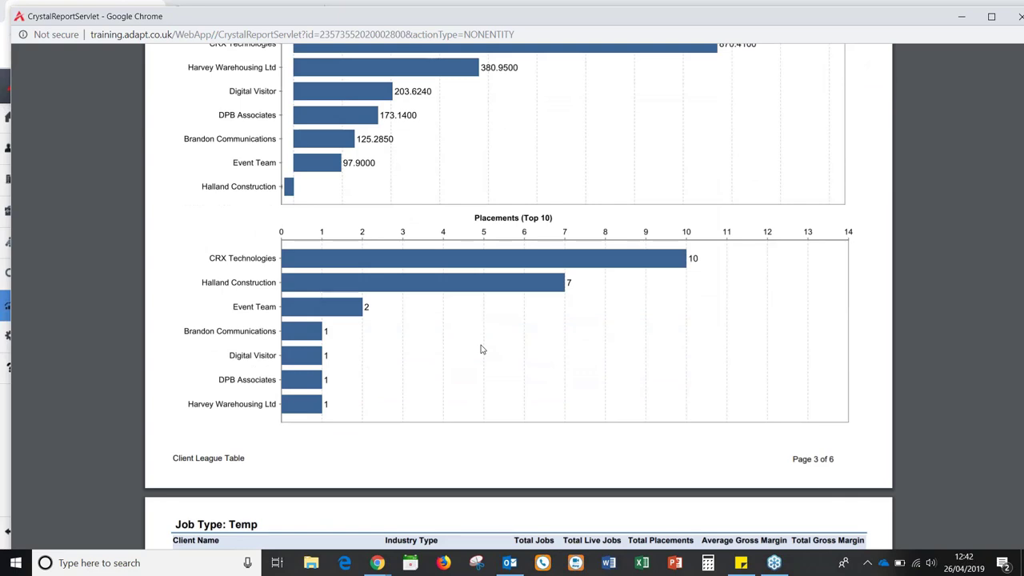
scroll(482, 348, down, 1)
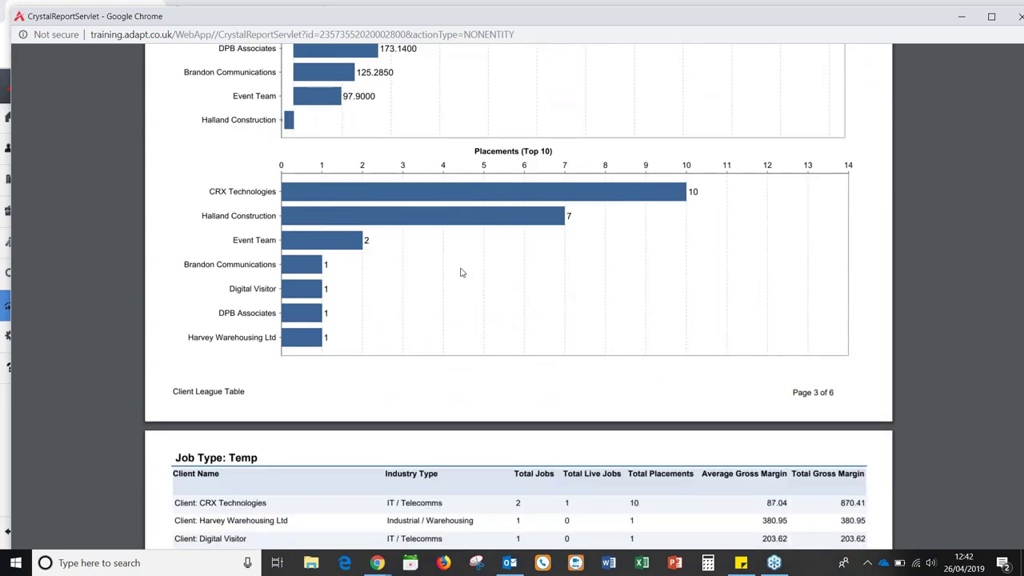
scroll(461, 273, down, 4)
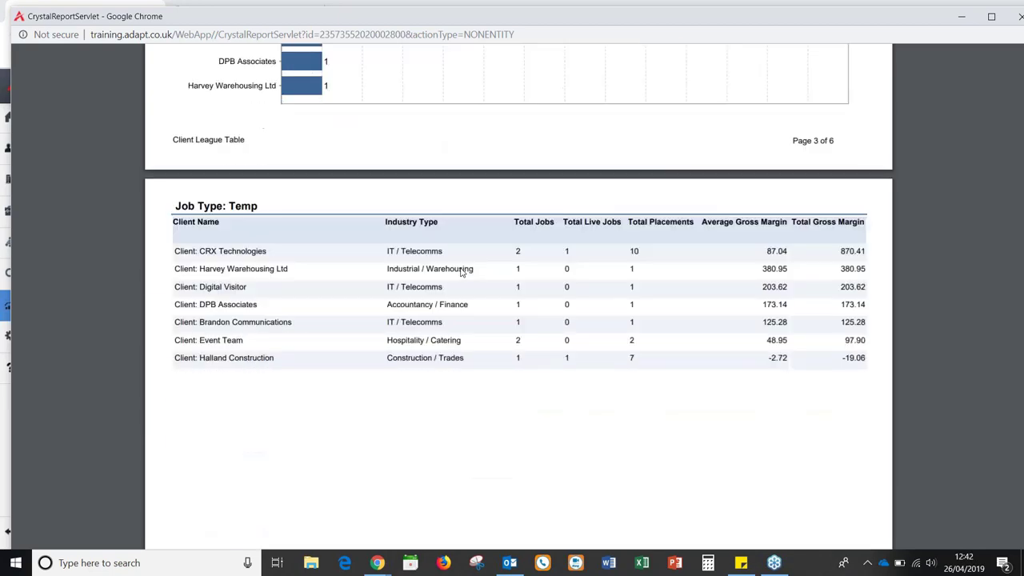
Examine the Contract job type's gross margin and placements charts and the client table on the report's last page
scroll(461, 273, down, 6)
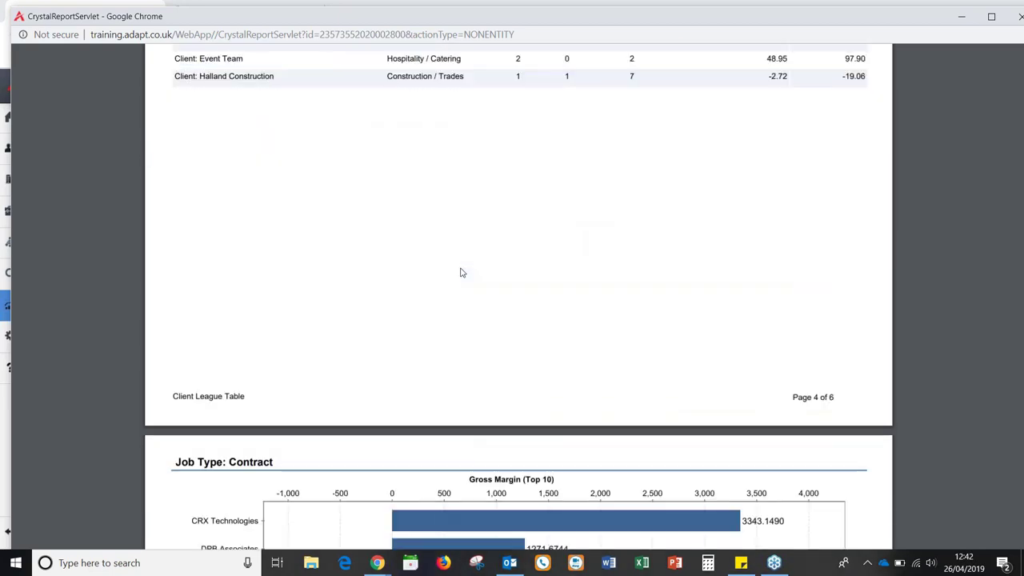
scroll(461, 273, down, 3)
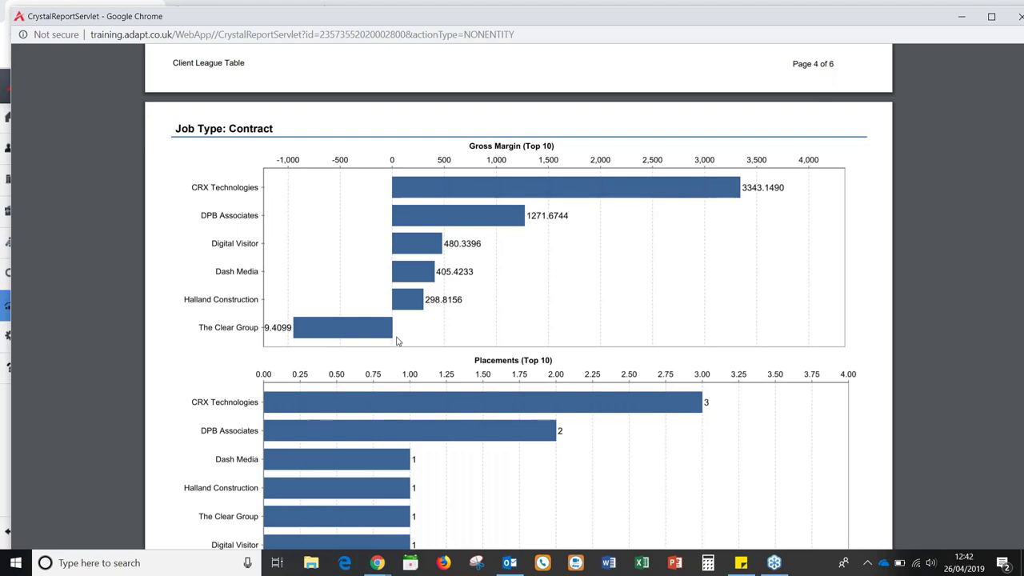
scroll(396, 340, down, 1)
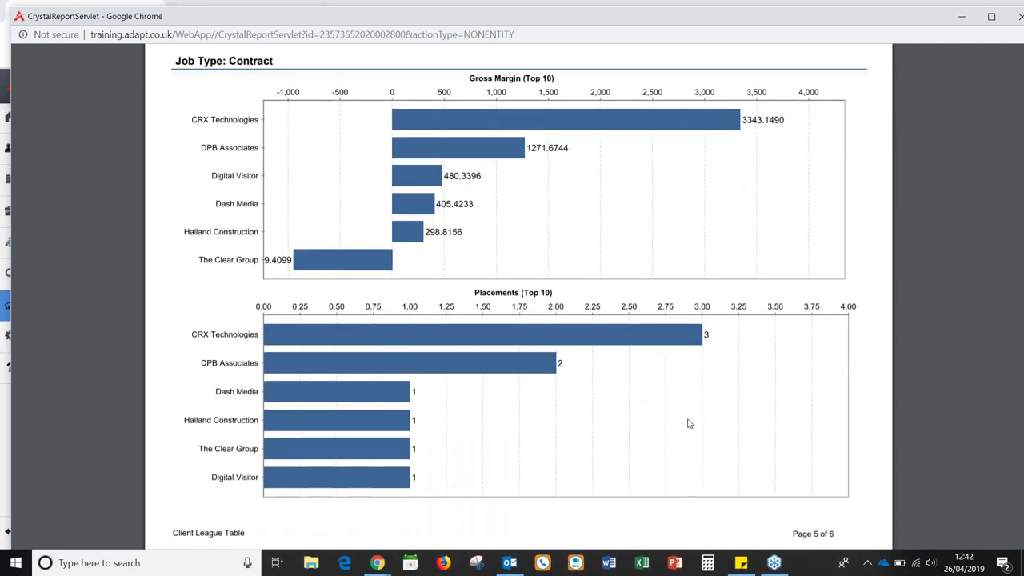
scroll(689, 422, down, 1)
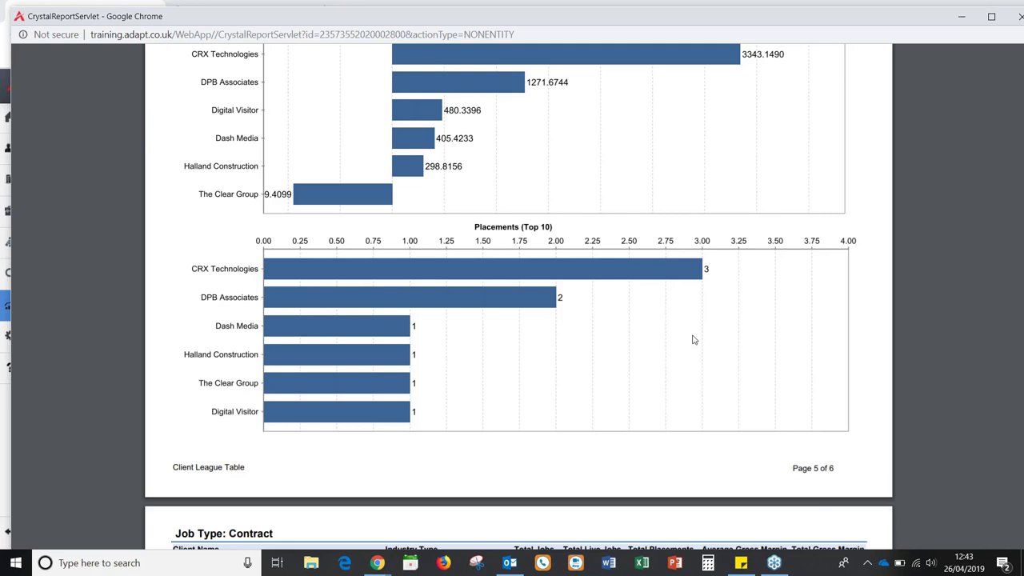
scroll(693, 340, down, 6)
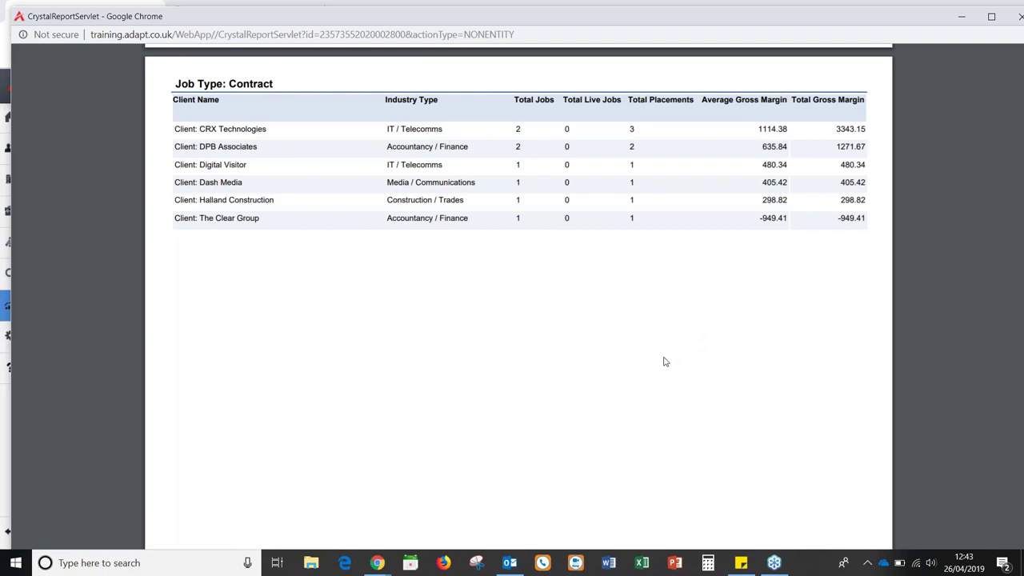
Go back through the report to its first page and review the Permanent gross margin chart and the report criteria
scroll(663, 361, up, 10)
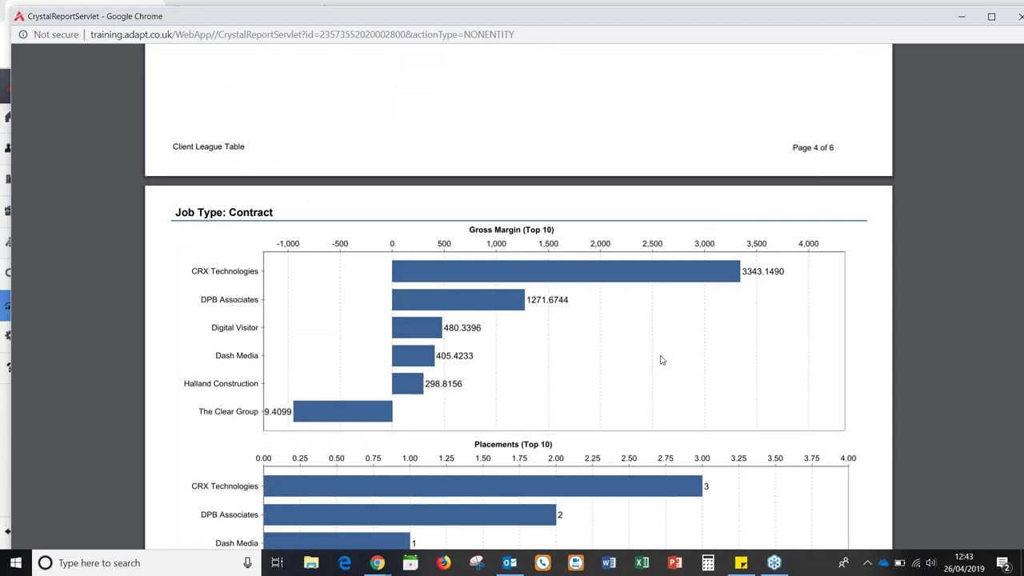
scroll(663, 360, up, 15)
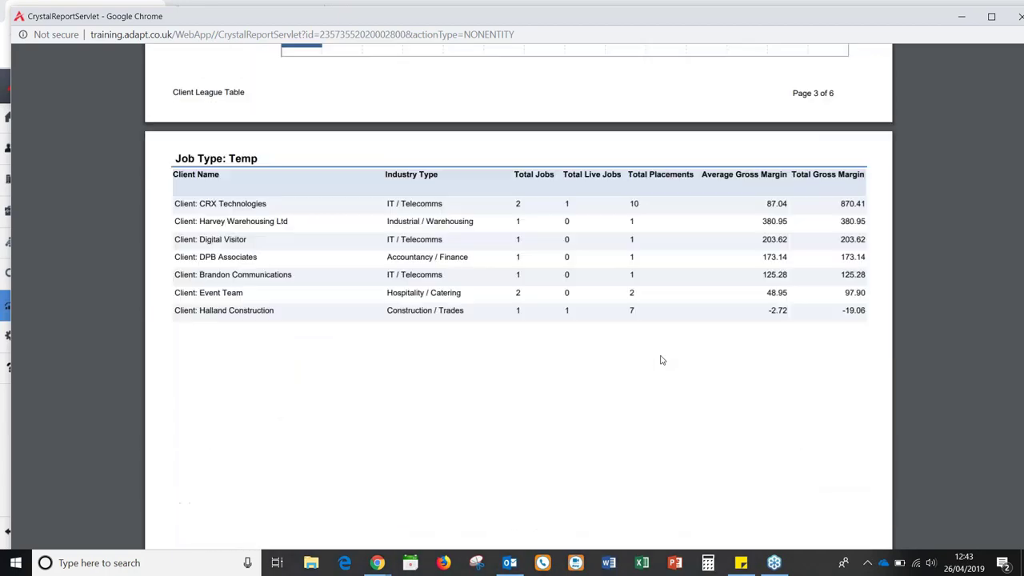
scroll(662, 360, up, 3)
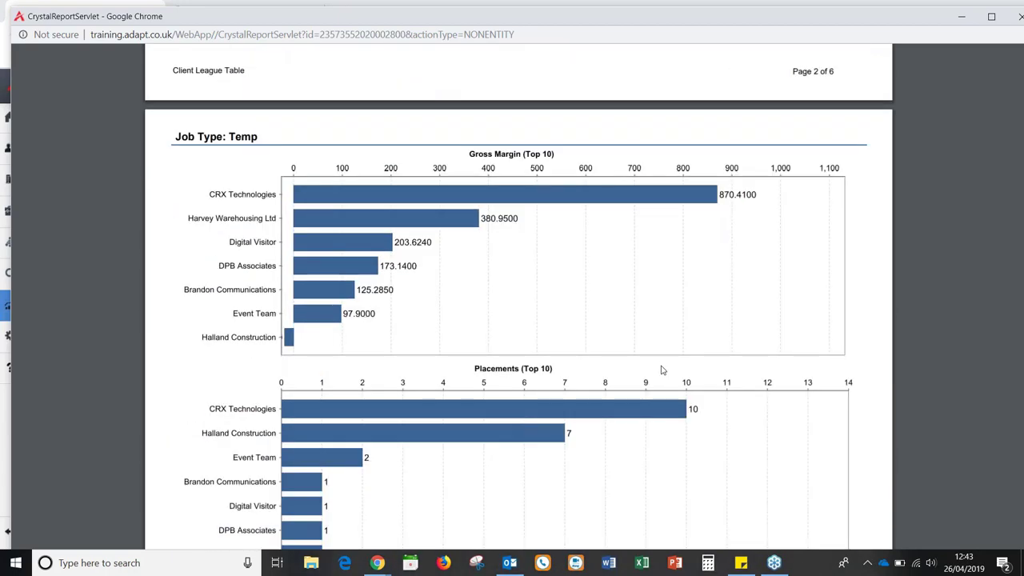
scroll(662, 360, up, 15)
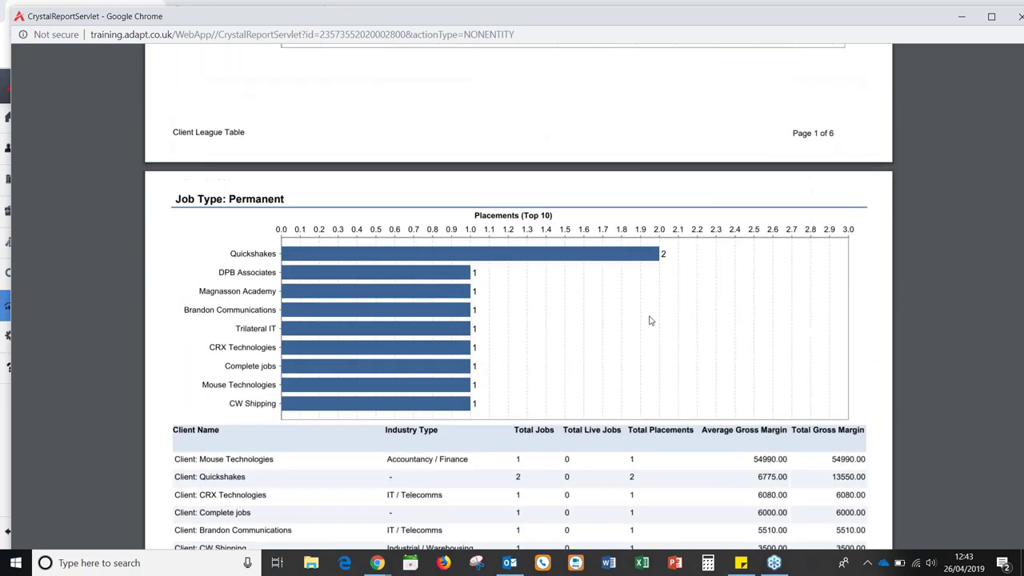
scroll(650, 321, up, 5)
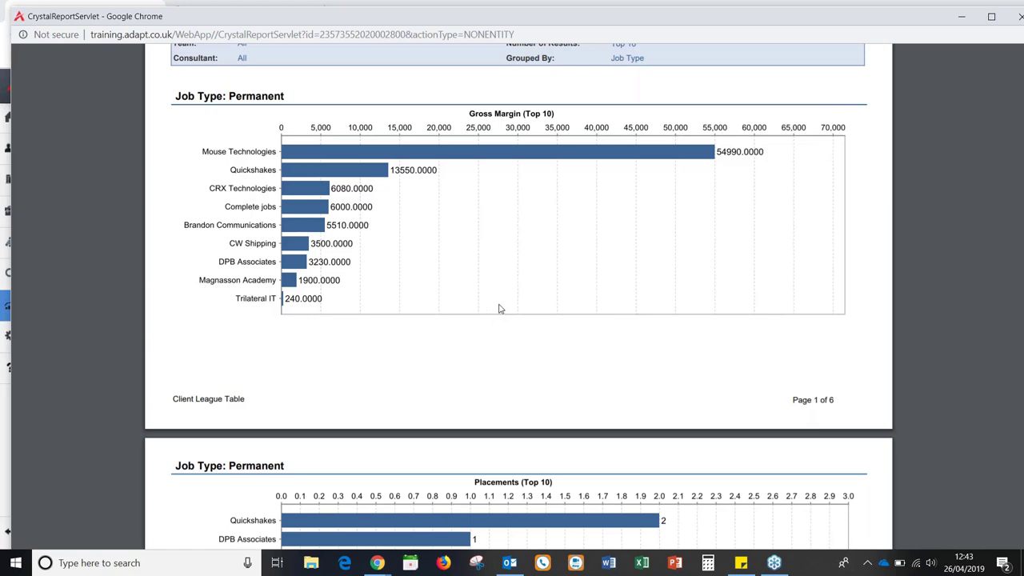
scroll(498, 308, up, 1)
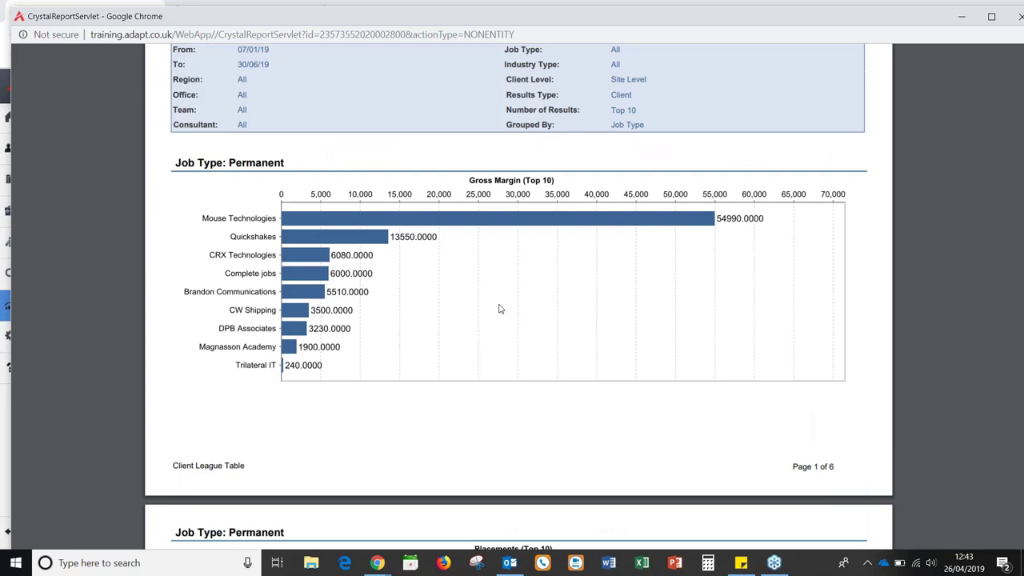
scroll(500, 308, up, 2)
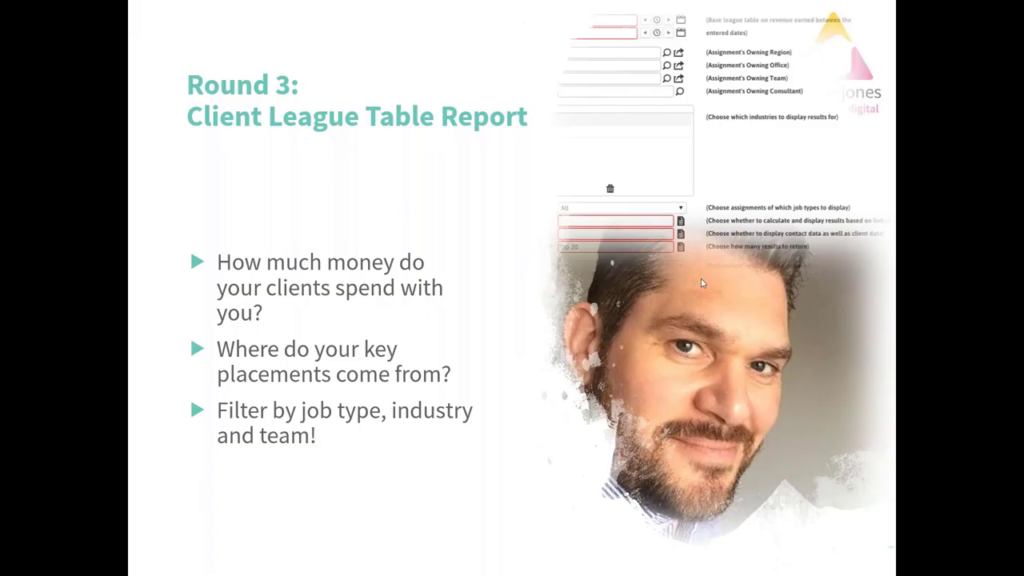
click(681, 328)
click(681, 328)
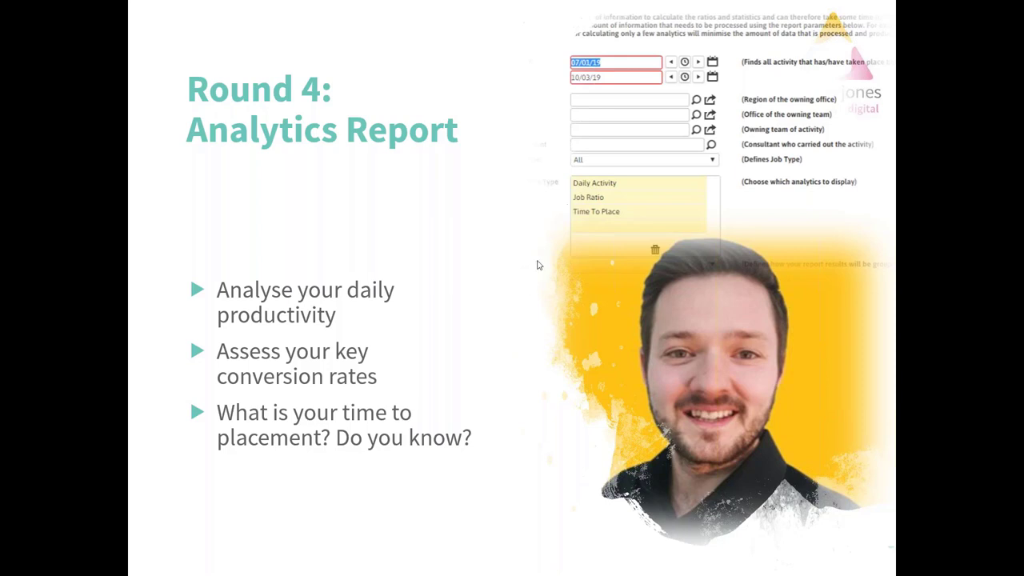
Switch to Adapt in the browser and open the Analytics report's criteria from the Performance reports
key(alt+Tab)
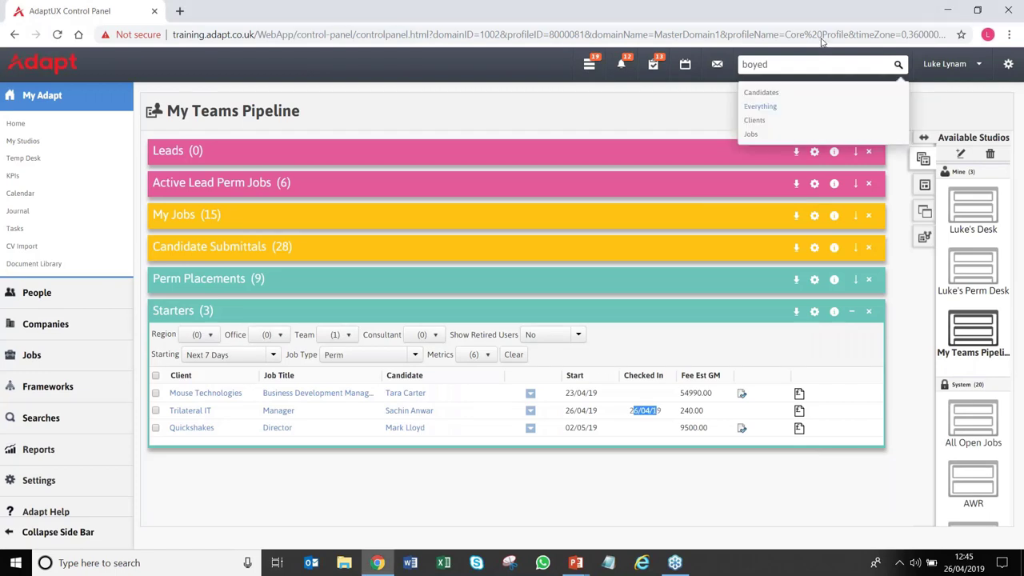
click(32, 449)
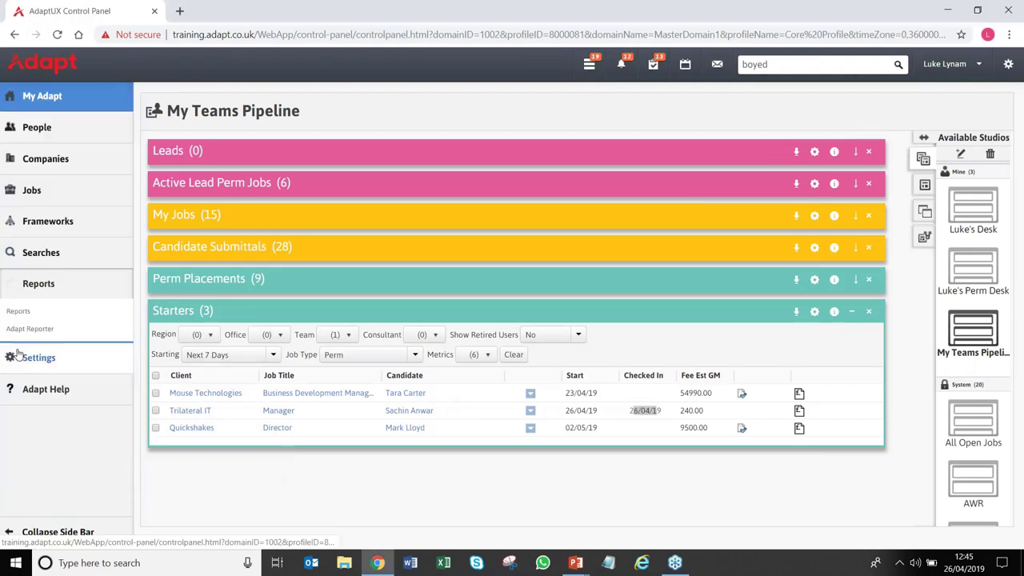
click(19, 311)
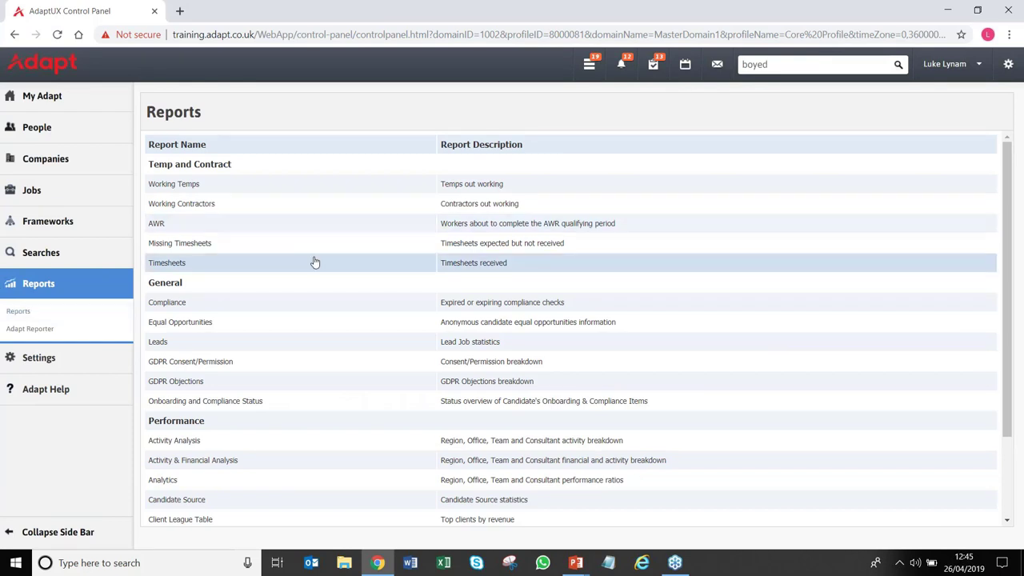
scroll(314, 262, down, 3)
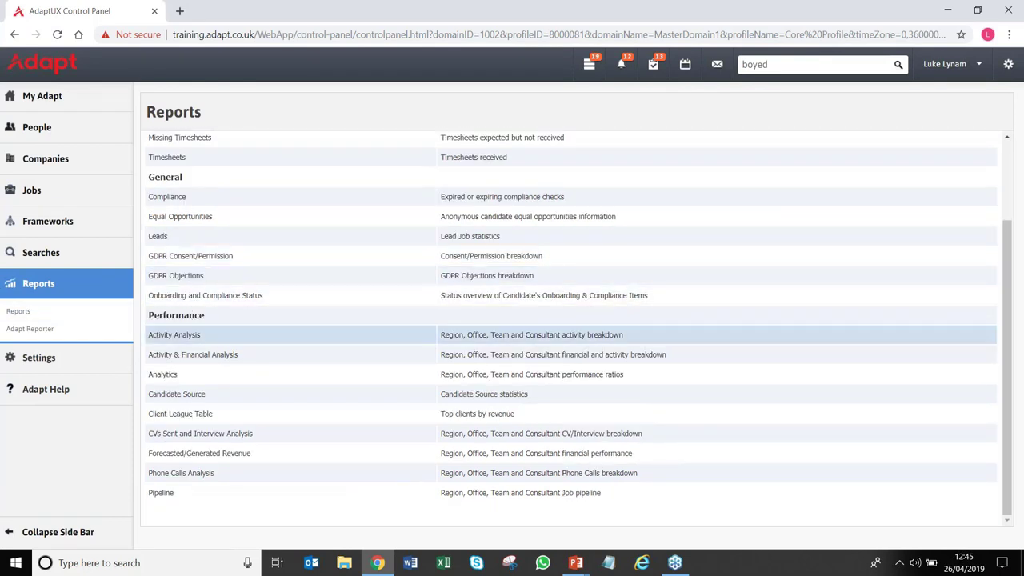
click(164, 375)
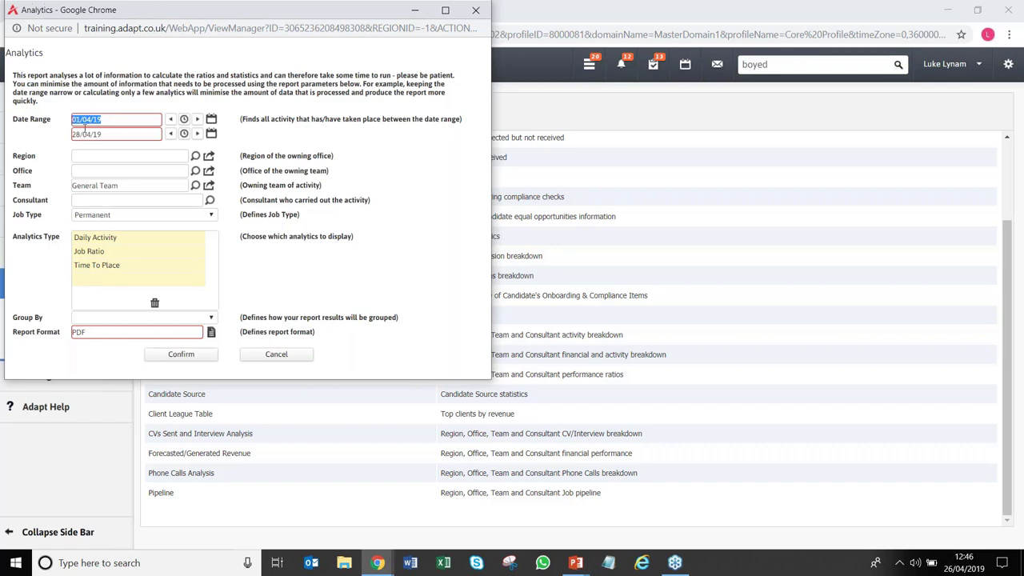
Set the Analytics report's start date to 01/04/19 and its job type to Permanent
click(211, 119)
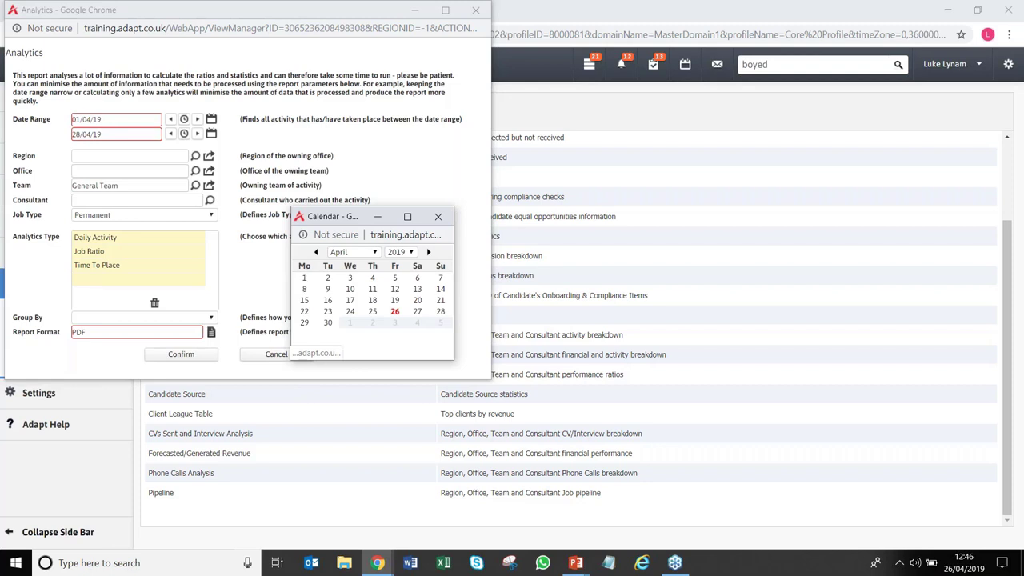
click(304, 278)
click(135, 133)
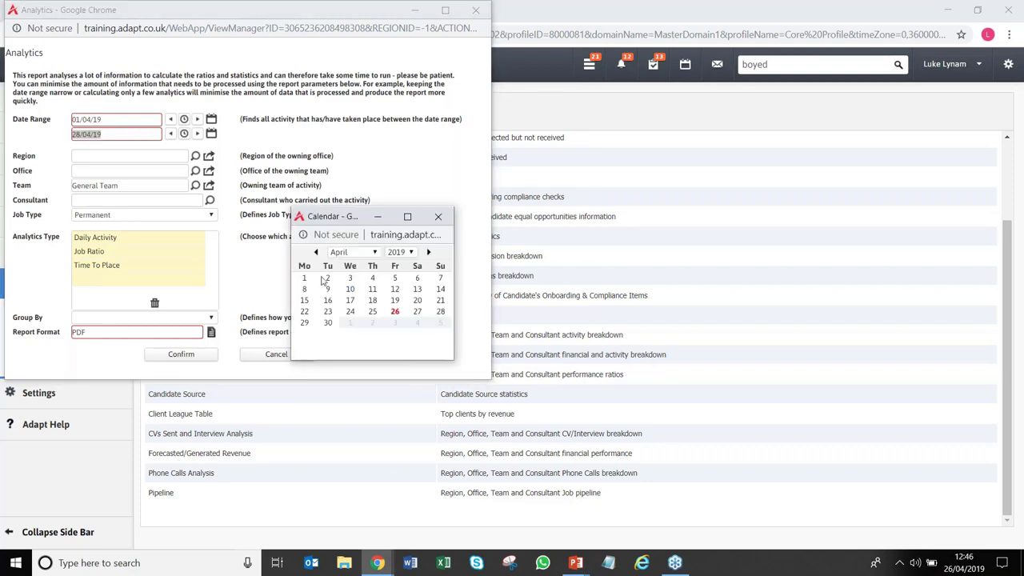
click(304, 278)
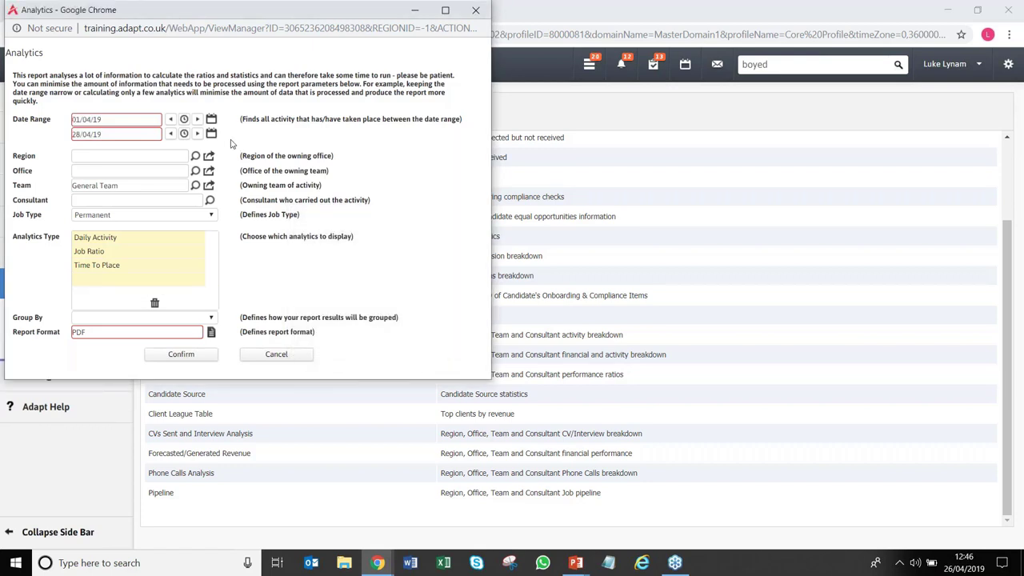
click(129, 187)
click(125, 219)
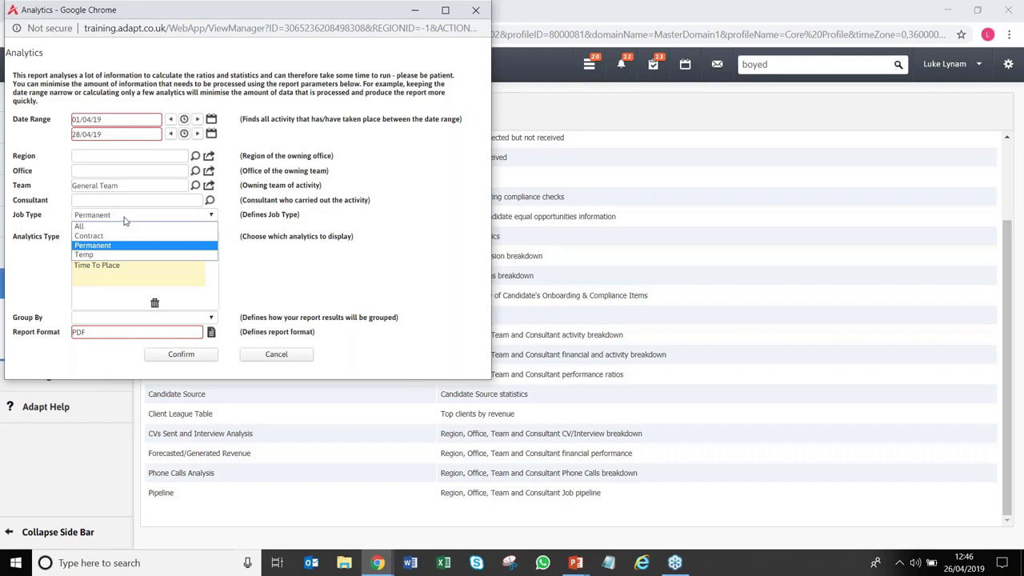
click(150, 245)
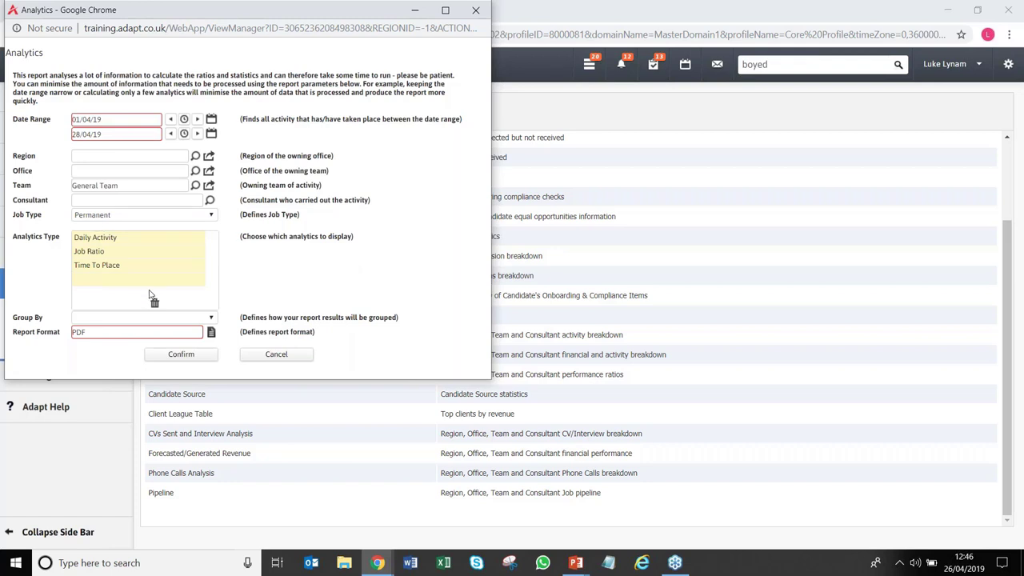
View the list of analytic types that can be added to the report, without selecting any
click(122, 267)
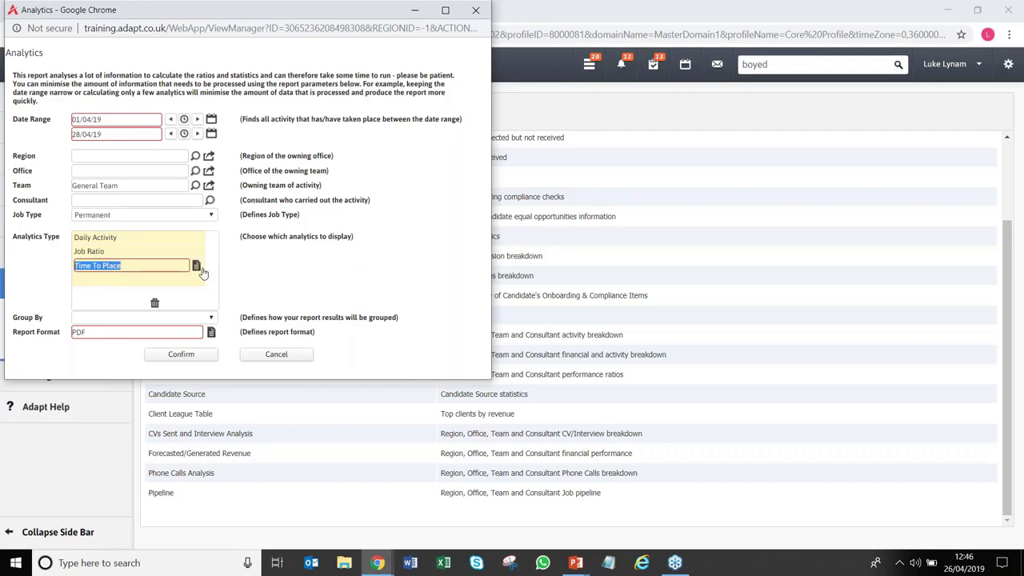
click(172, 285)
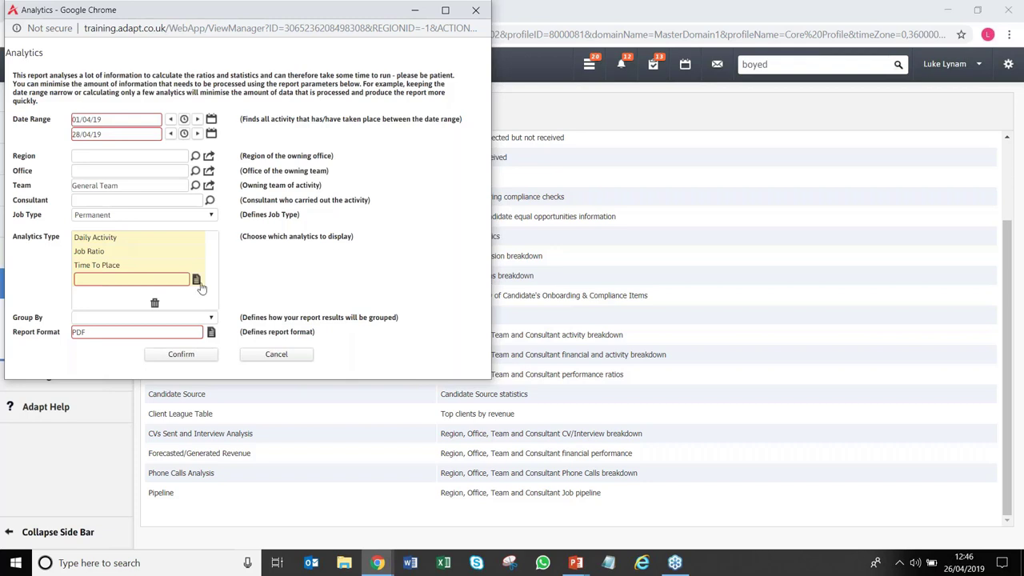
click(196, 280)
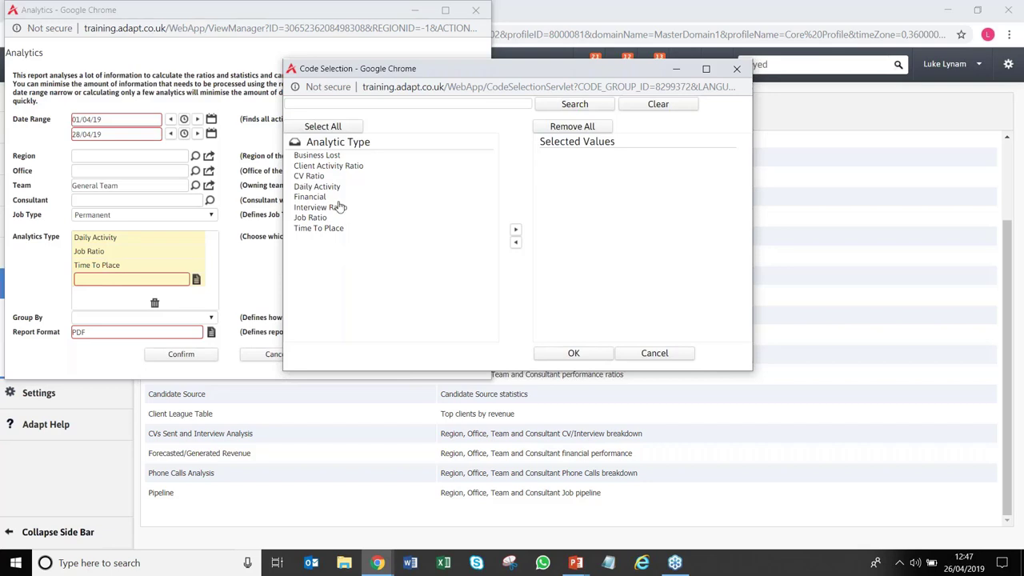
click(736, 69)
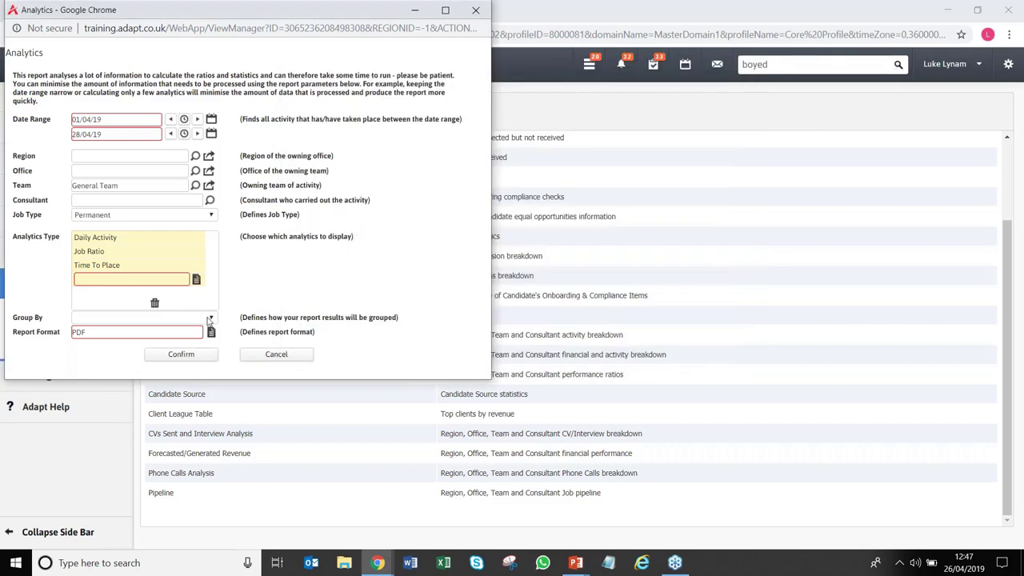
Group the Analytics results by Consultant and generate the report
click(209, 321)
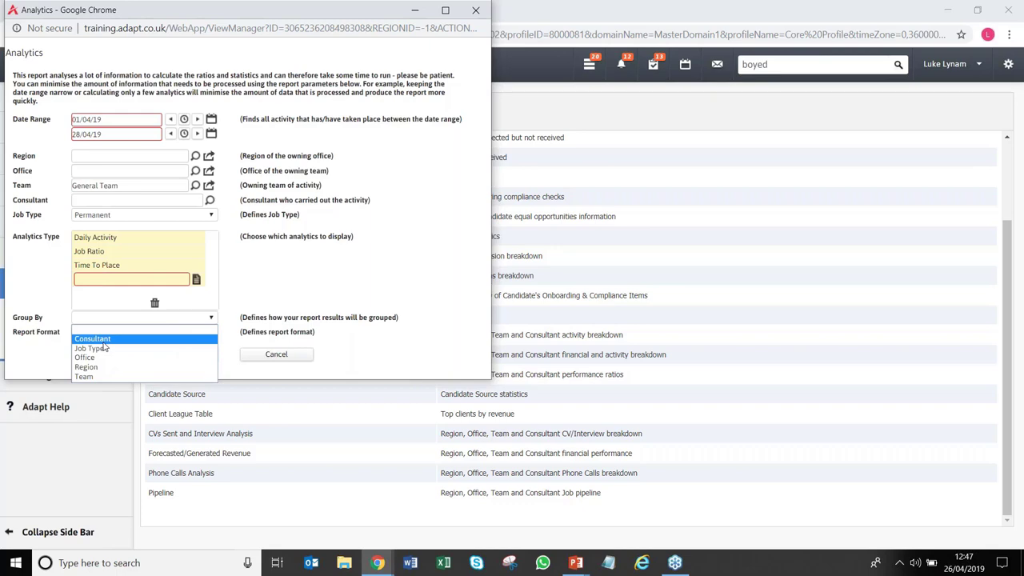
click(128, 339)
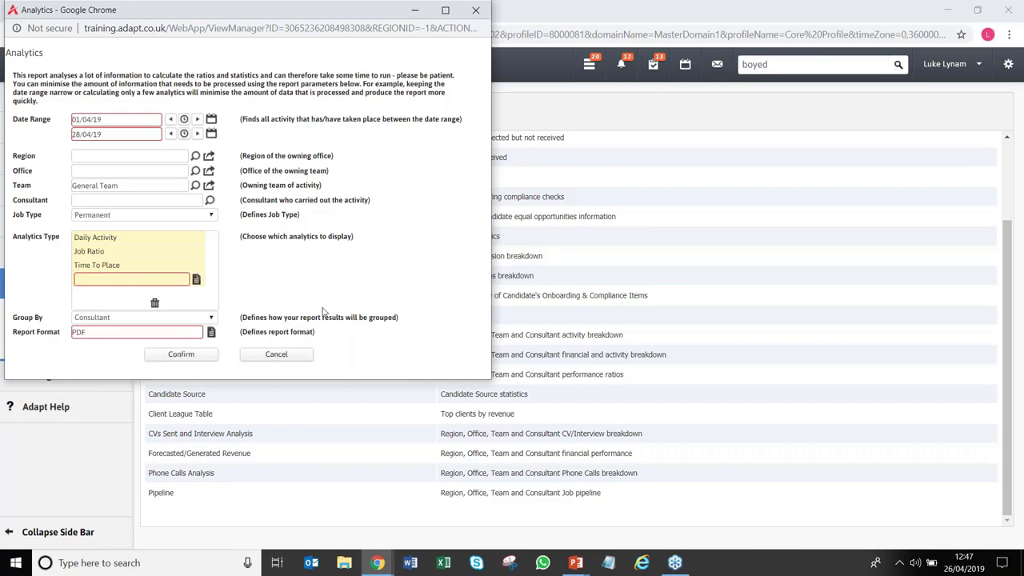
click(169, 357)
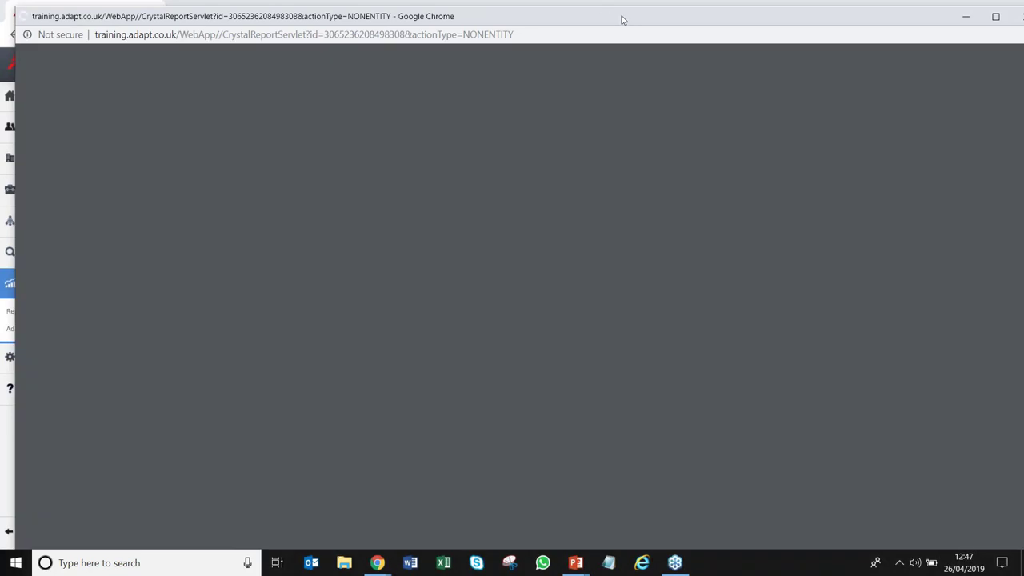
drag(619, 18, 596, 16)
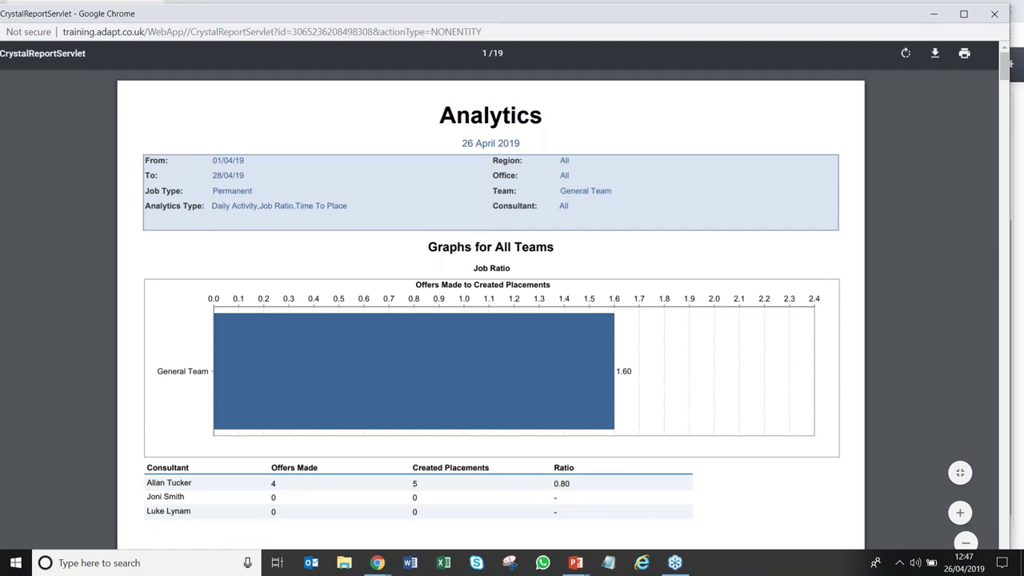
Examine the Job Ratio charts and consultant tables for vacancies, interviews arranged and offers in the generated report
scroll(563, 218, down, 10)
scroll(696, 315, down, 2)
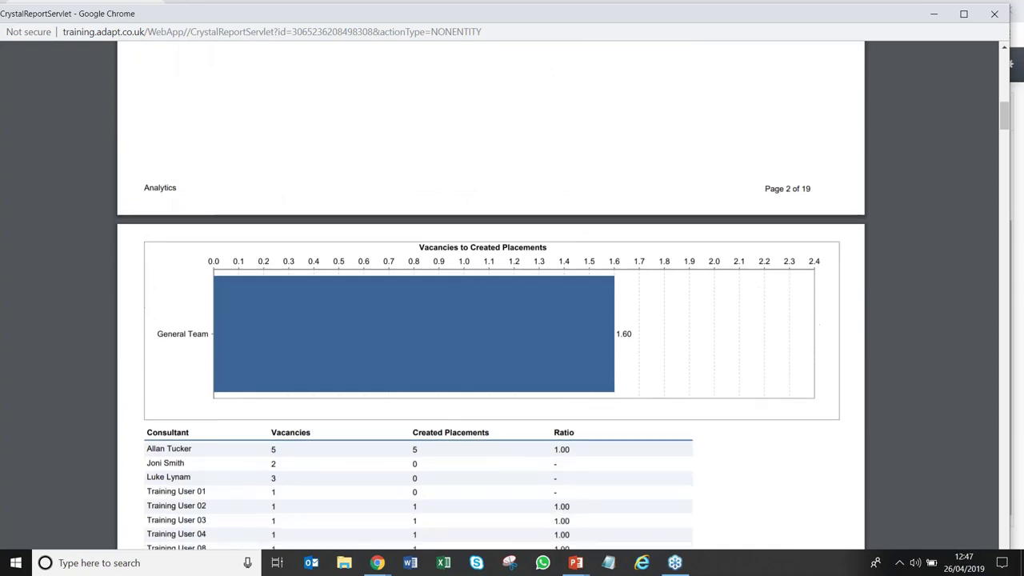
scroll(697, 315, down, 1)
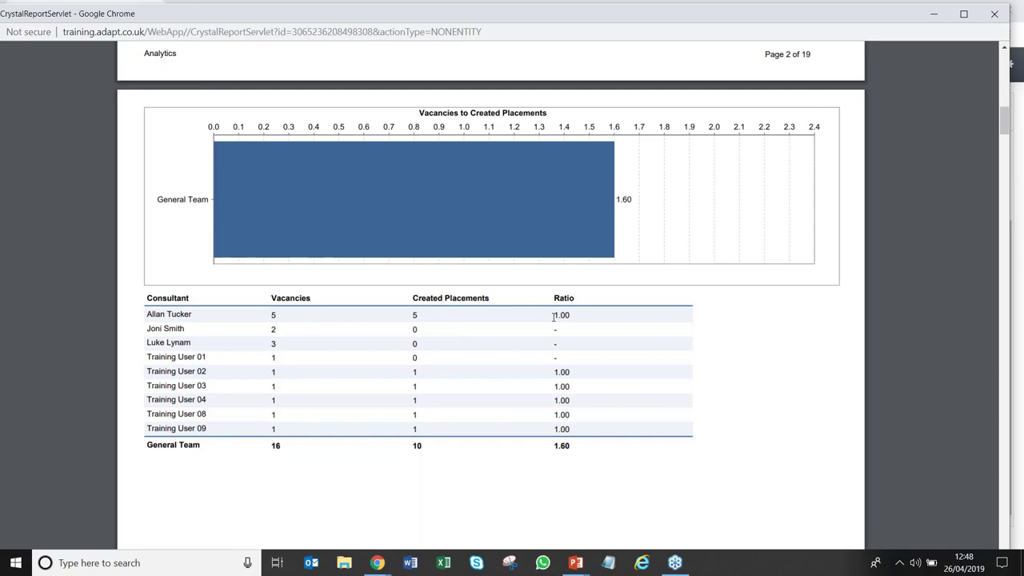
scroll(553, 317, down, 5)
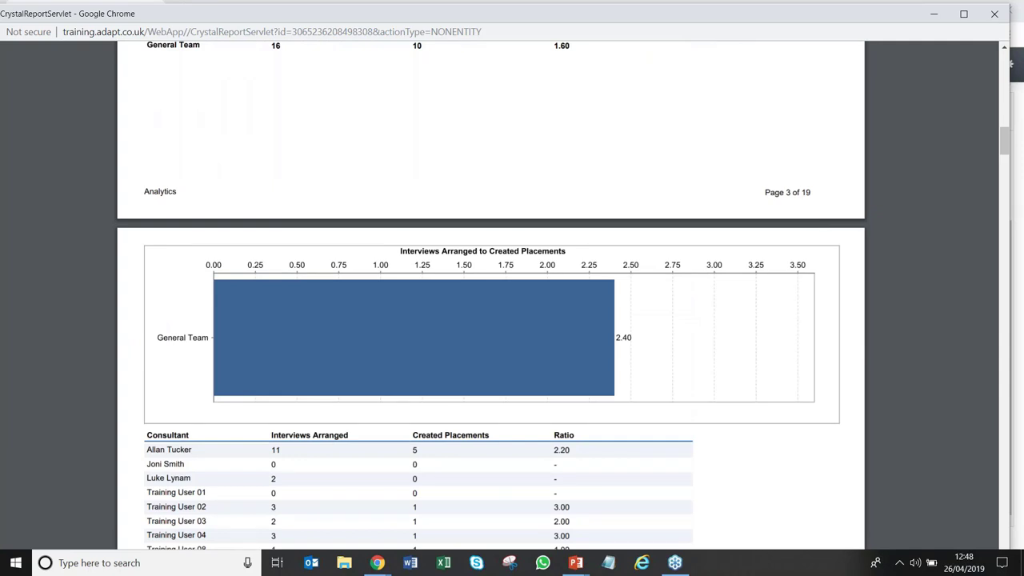
scroll(542, 318, down, 1)
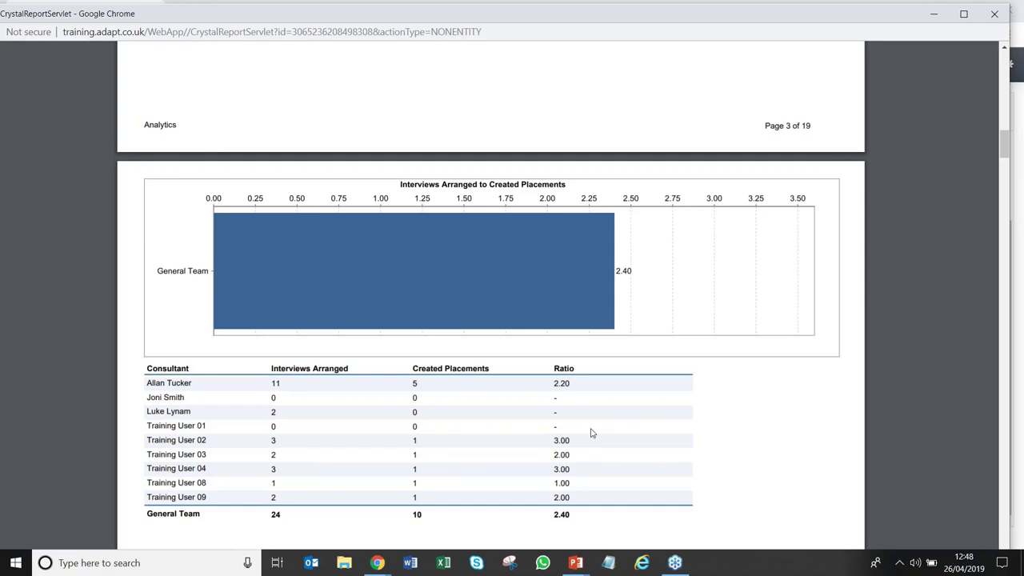
scroll(592, 432, down, 7)
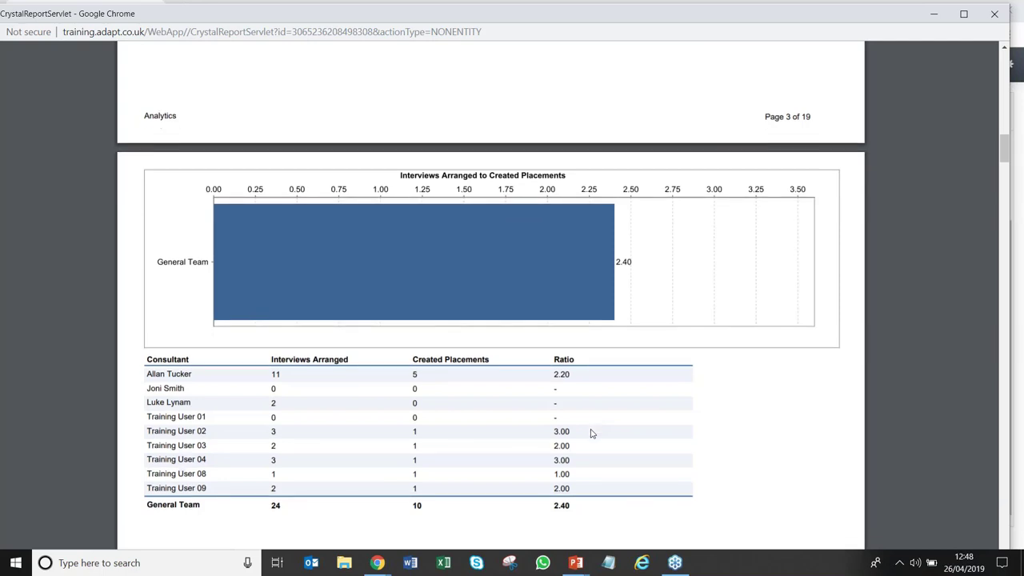
scroll(601, 336, down, 6)
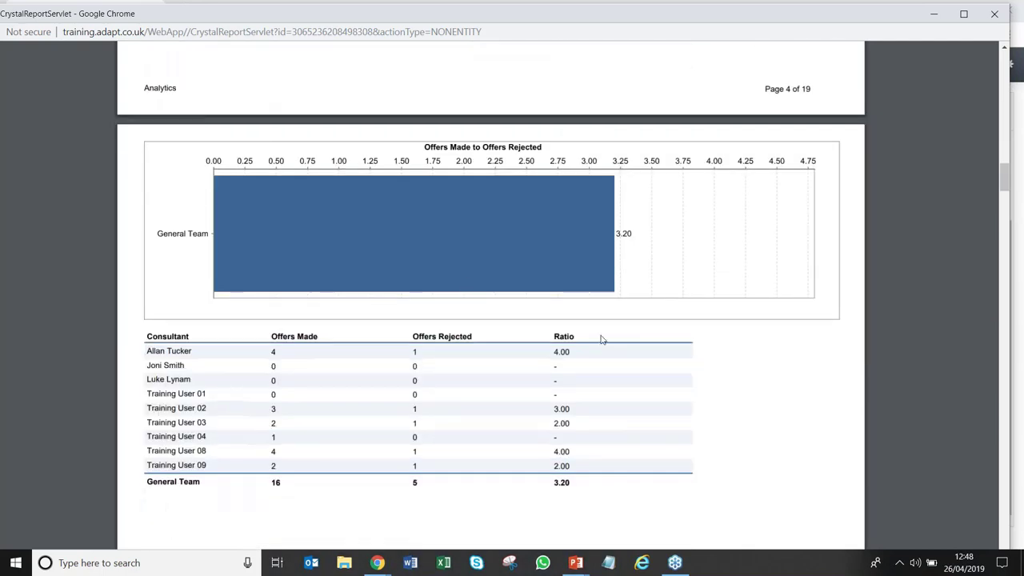
Examine the Time To Place charts and tables for average days to fill vacancies and average interviews per job
scroll(603, 345, down, 1)
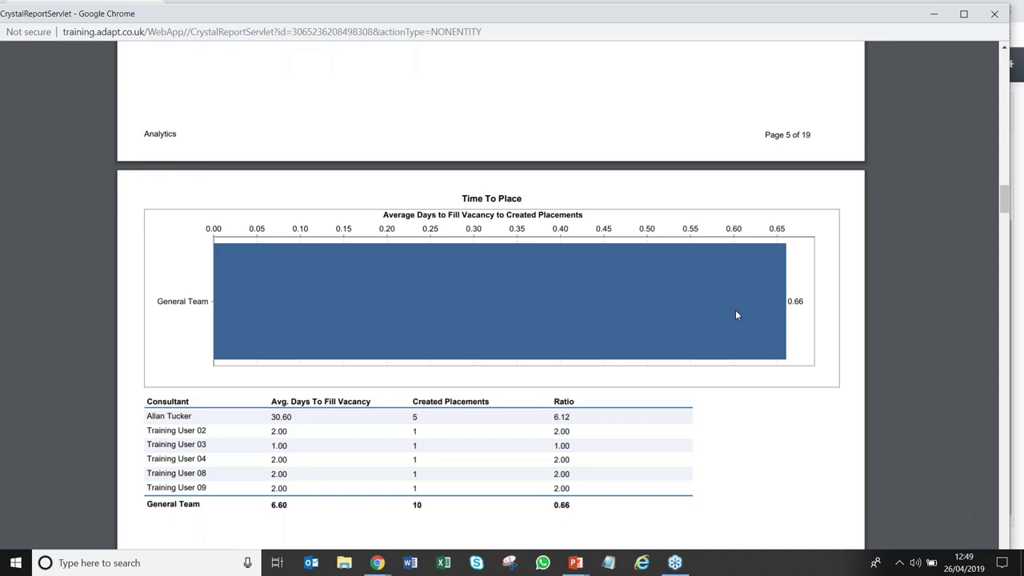
scroll(522, 391, down, 1)
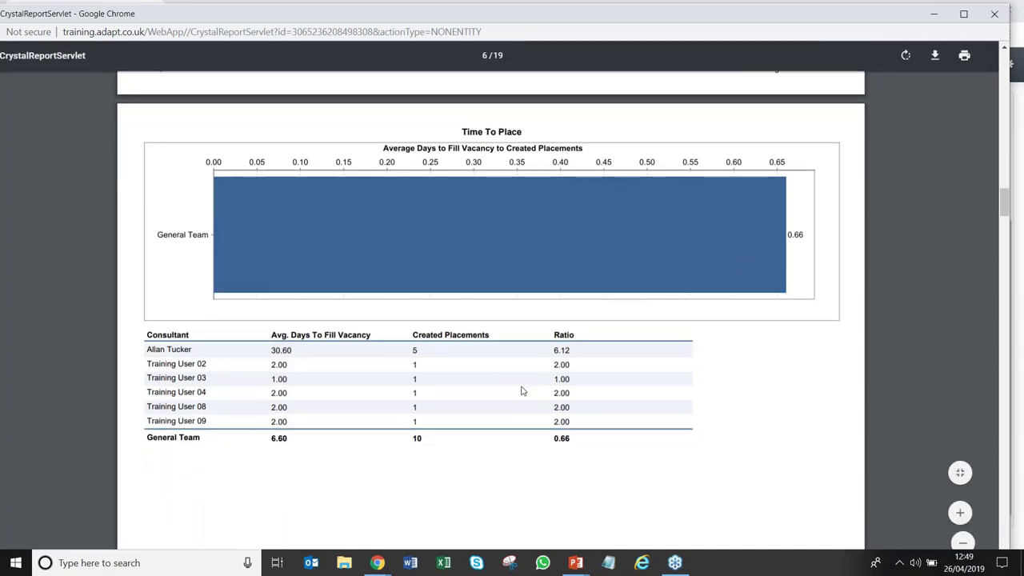
scroll(522, 390, down, 6)
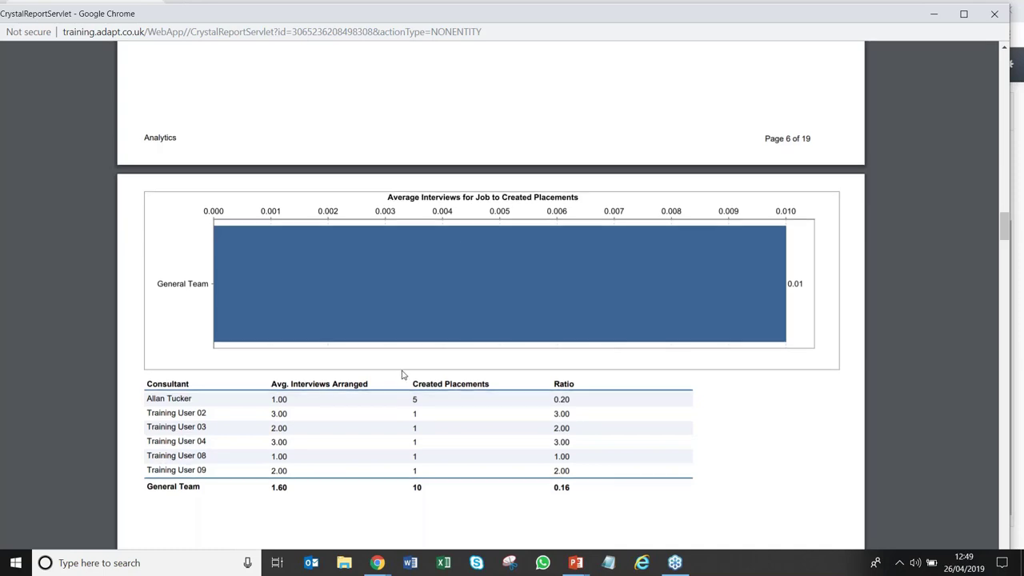
scroll(402, 374, down, 1)
Examine the Daily Activity charts and tables for average CVs sent and interviews arranged per day, and close the report
scroll(403, 374, down, 5)
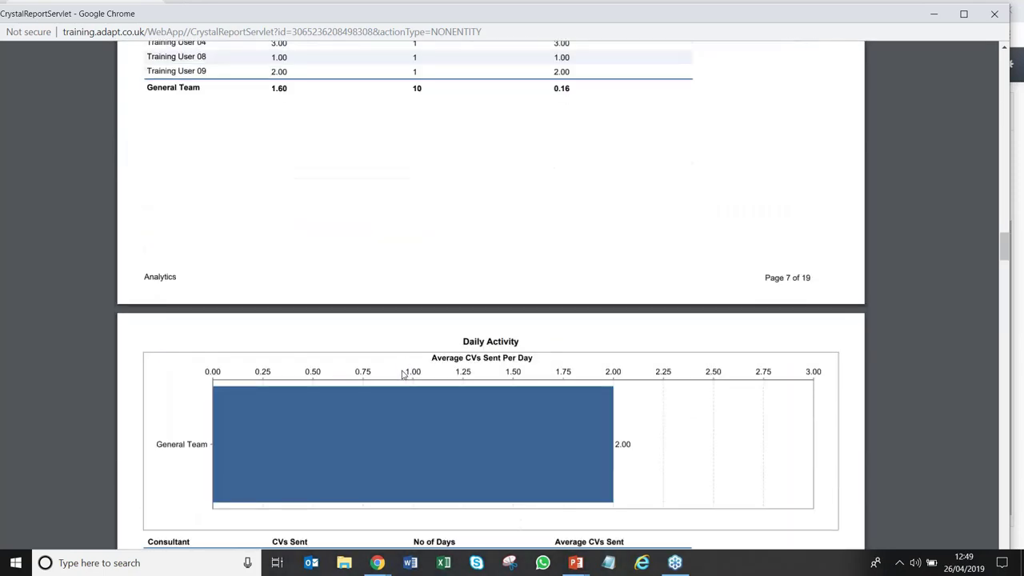
scroll(402, 375, down, 2)
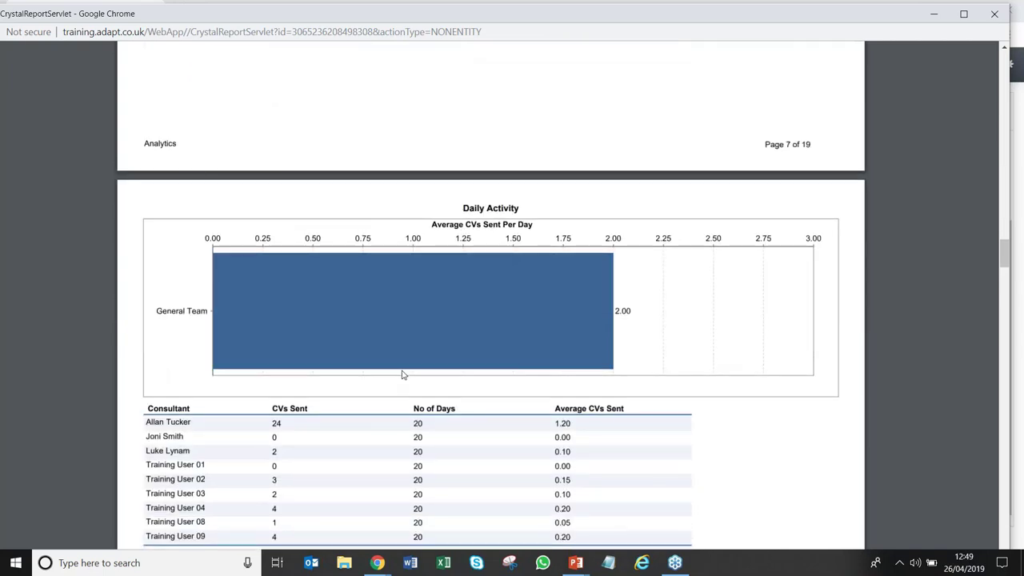
scroll(403, 375, down, 1)
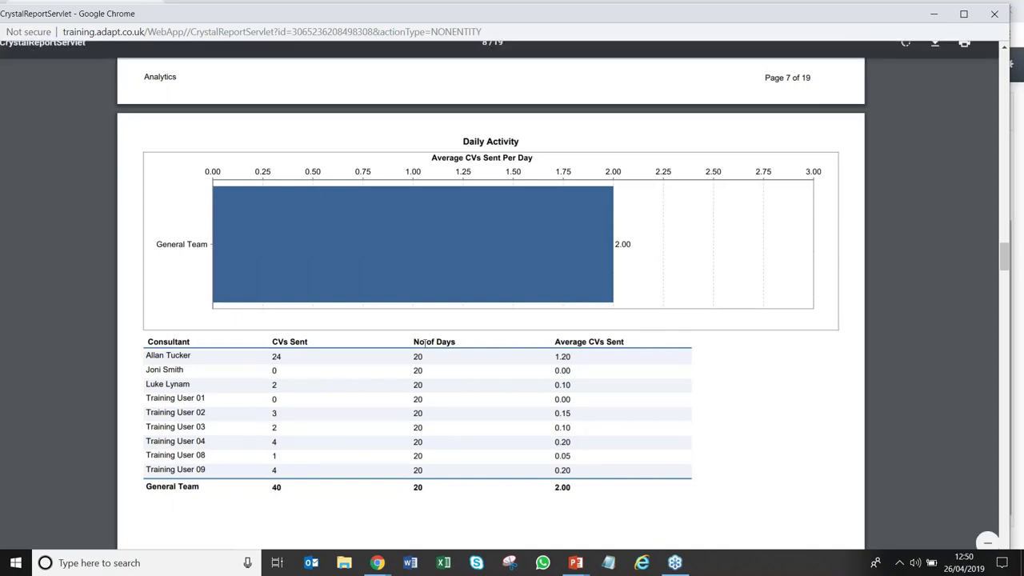
scroll(523, 378, down, 1)
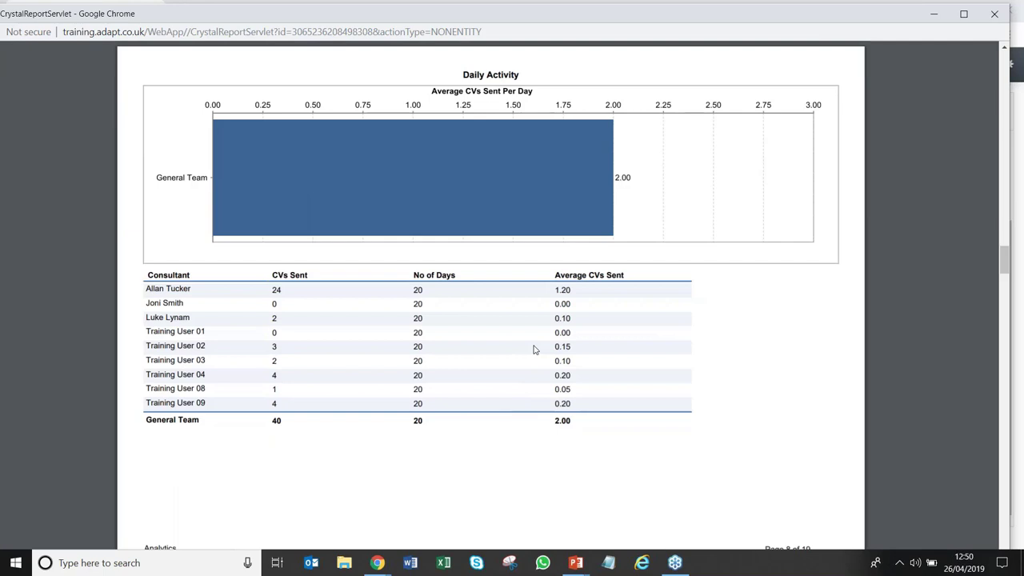
scroll(534, 350, down, 5)
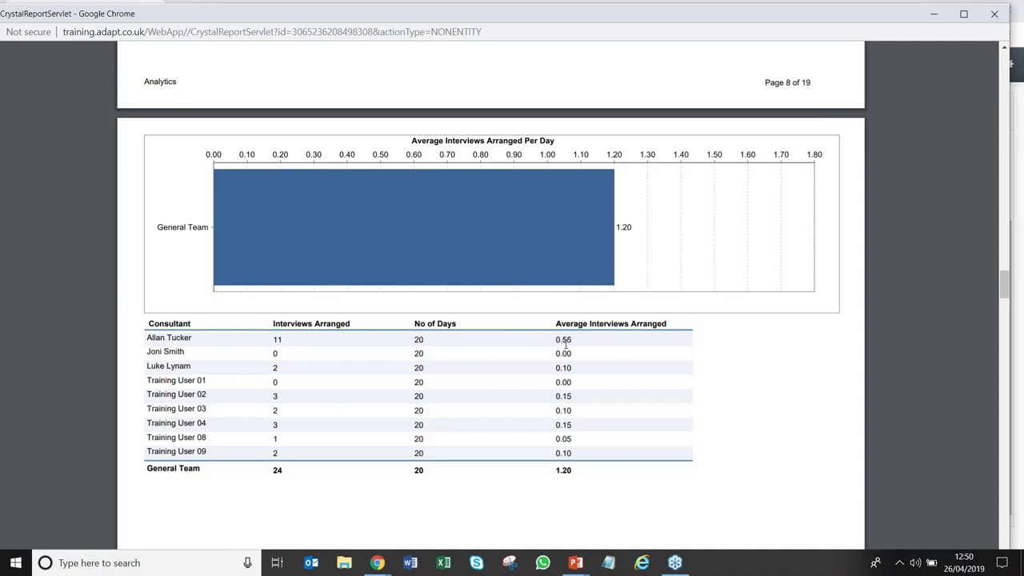
scroll(566, 342, down, 3)
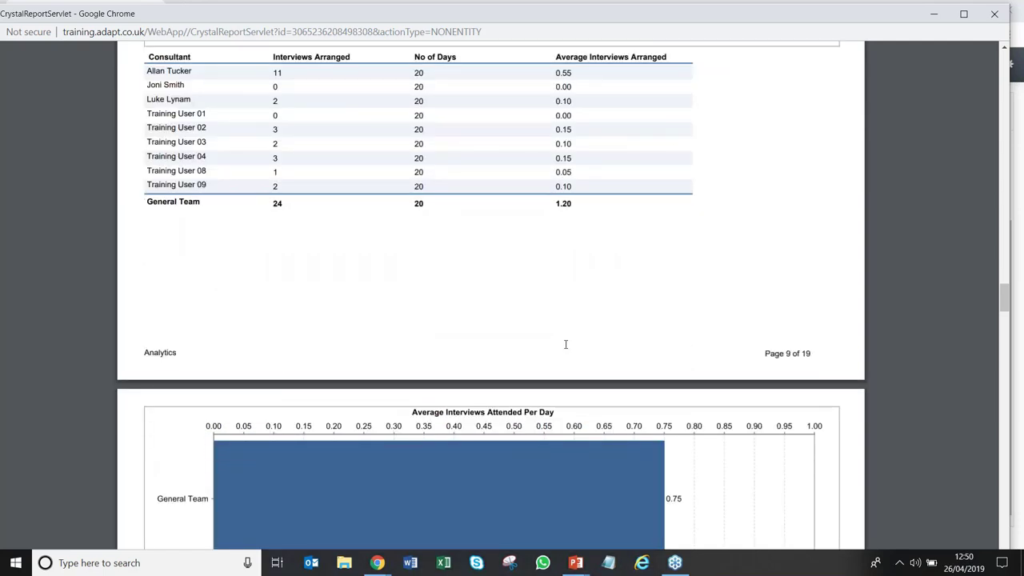
scroll(565, 344, up, 2)
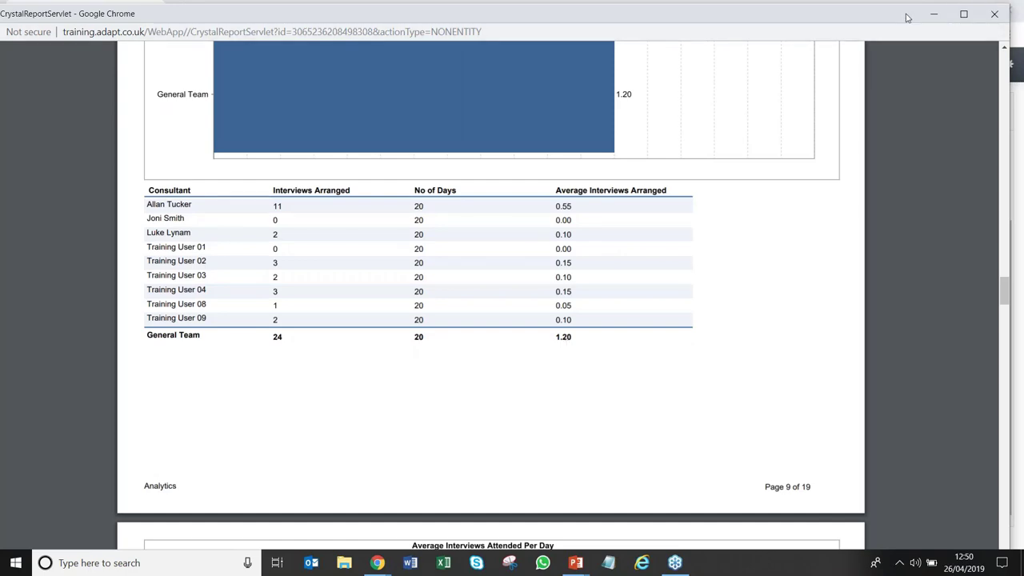
drag(907, 17, 796, 57)
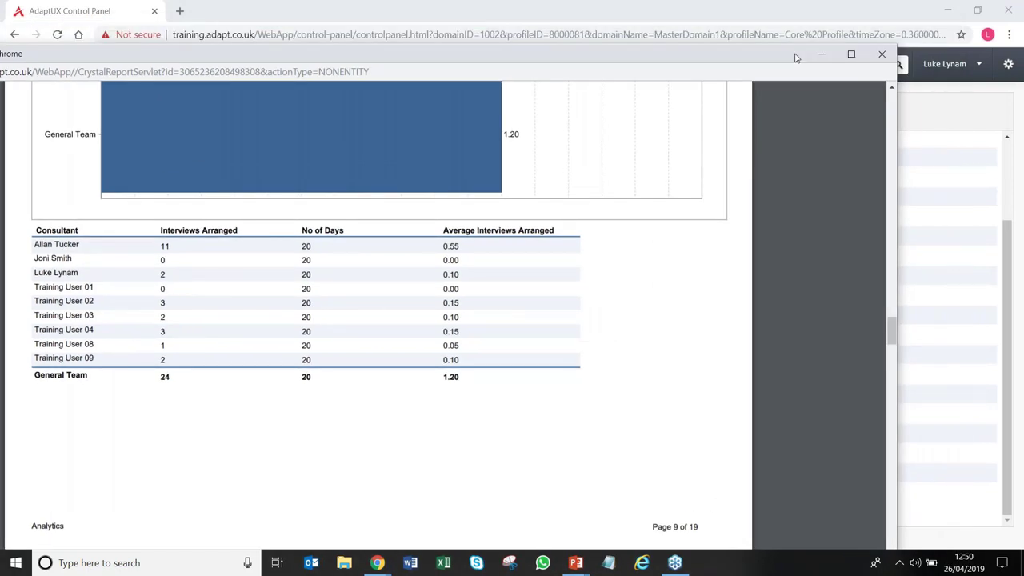
click(879, 56)
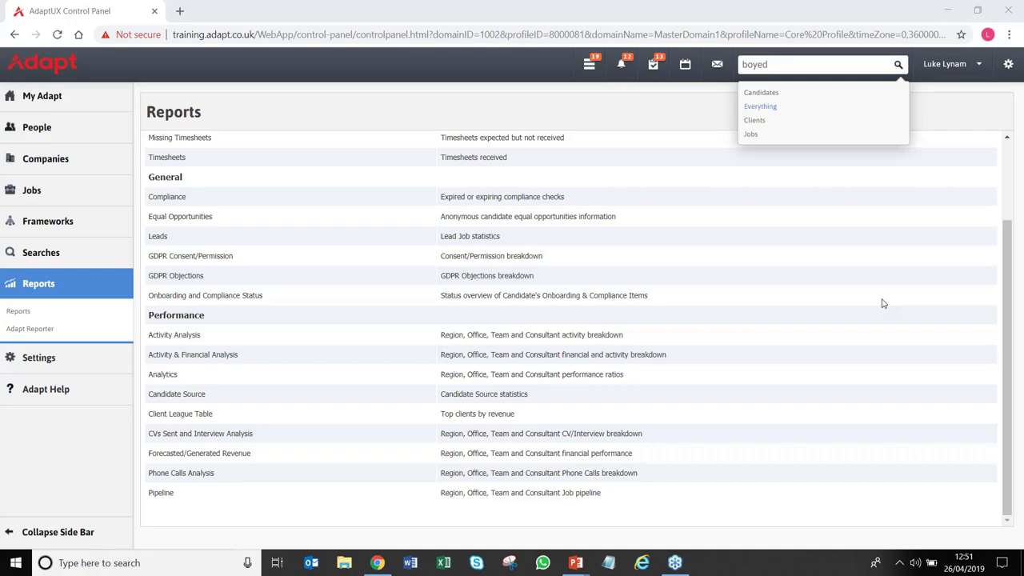
key(alt+Tab)
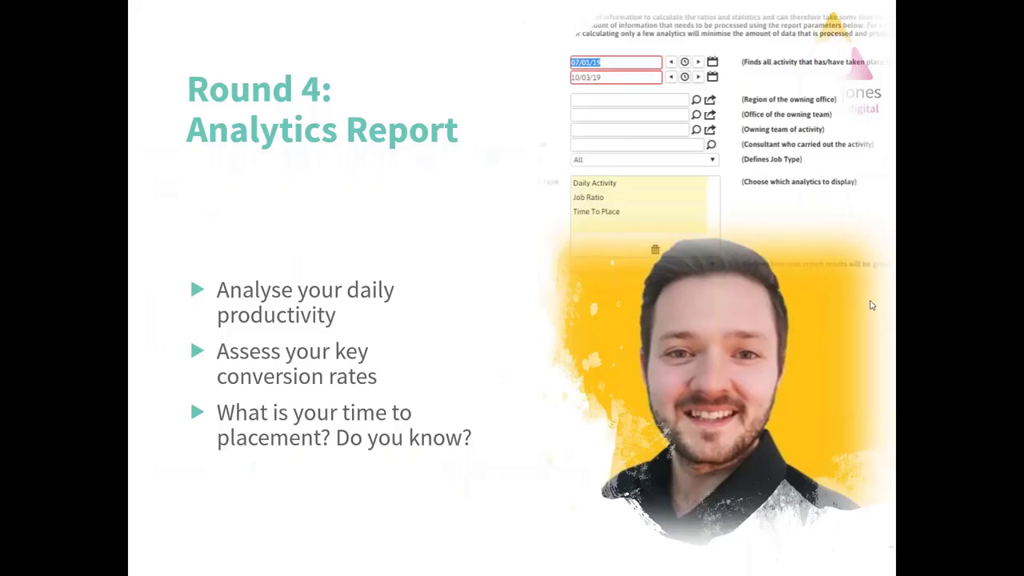
click(421, 244)
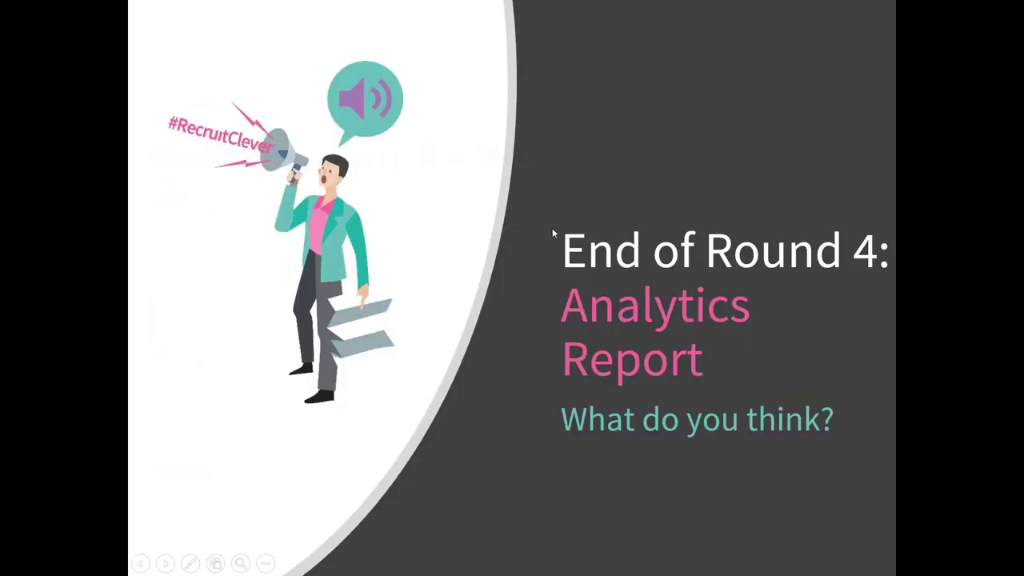